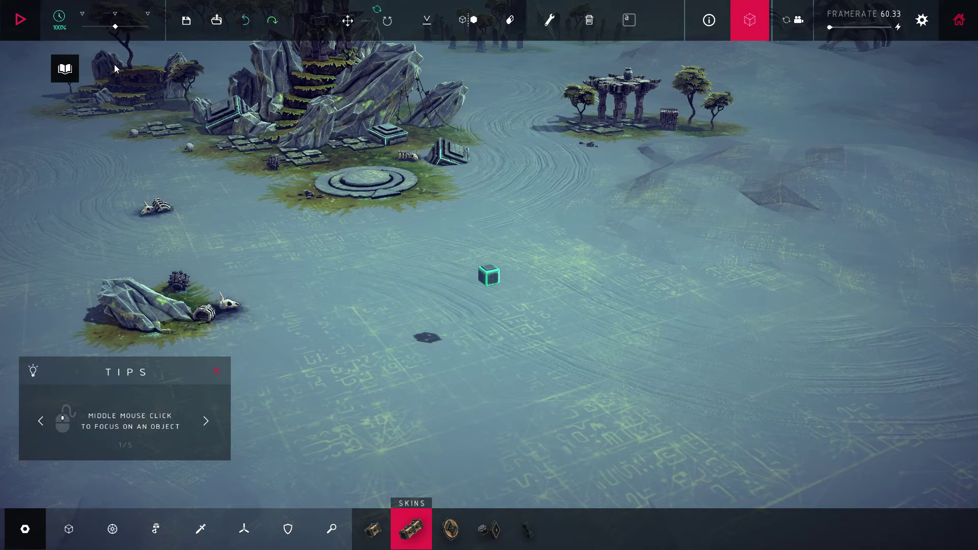
Load the subscribed 'box' workshop machine and orbit around it.
left_click(222, 24)
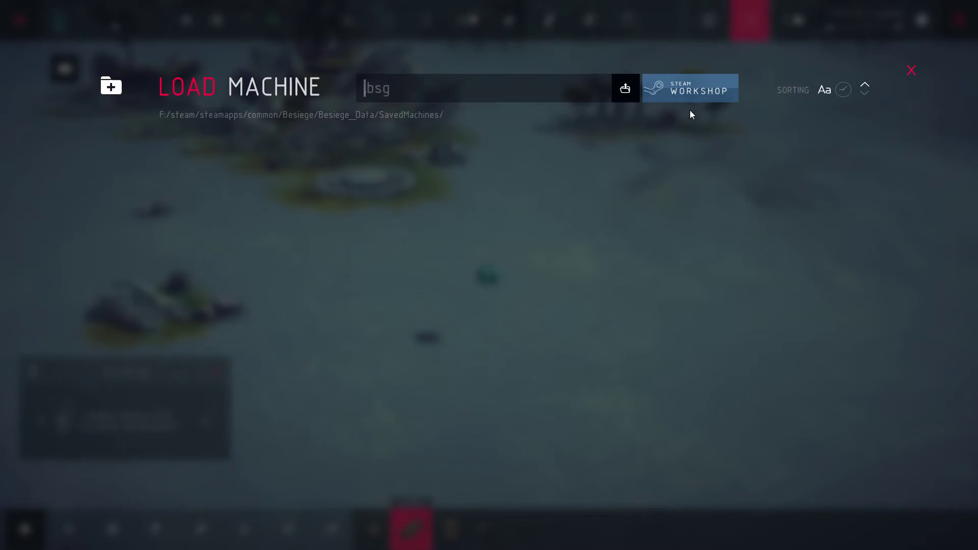
left_click(712, 82)
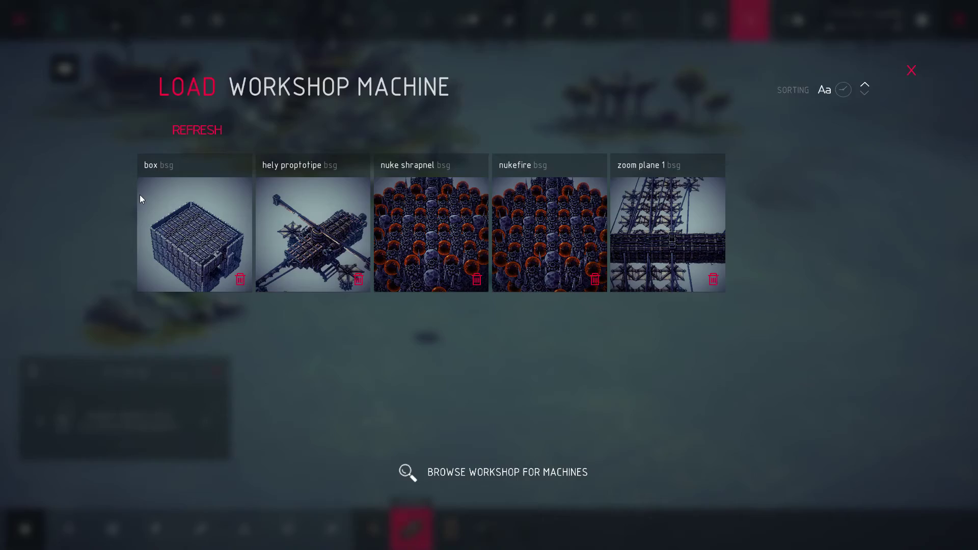
left_click(190, 217)
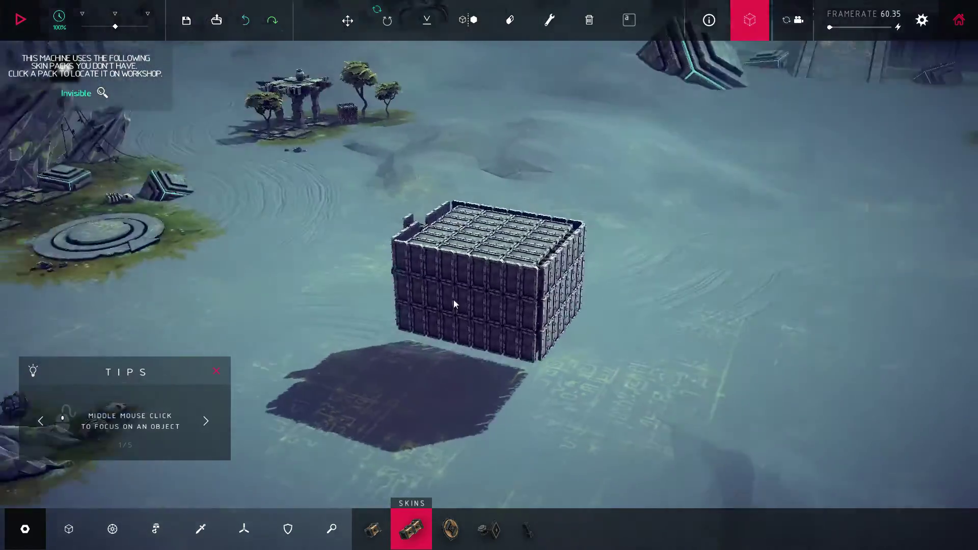
mouse_move(489, 275)
left_mouse_down()
mouse_move(517, 300)
mouse_move(388, 286)
left_mouse_up()
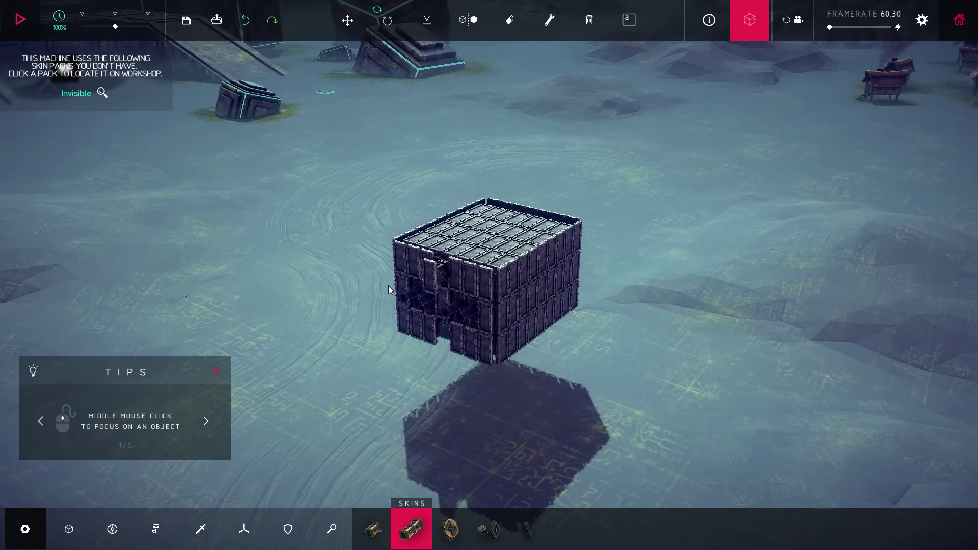
Browse the F1 help guide's building, steering and flying pages, then dismiss it.
key("F1")
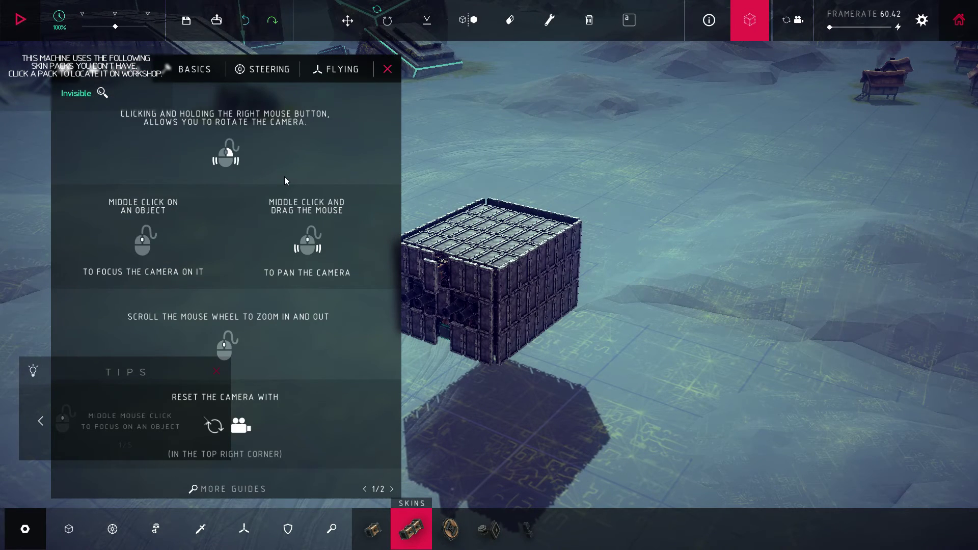
scroll(216, 168, "up", 2)
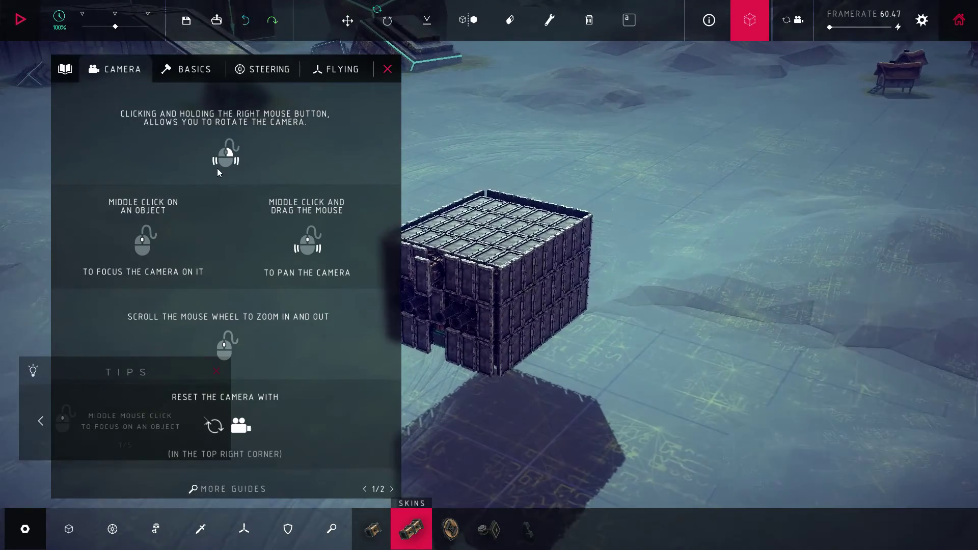
left_click(192, 72)
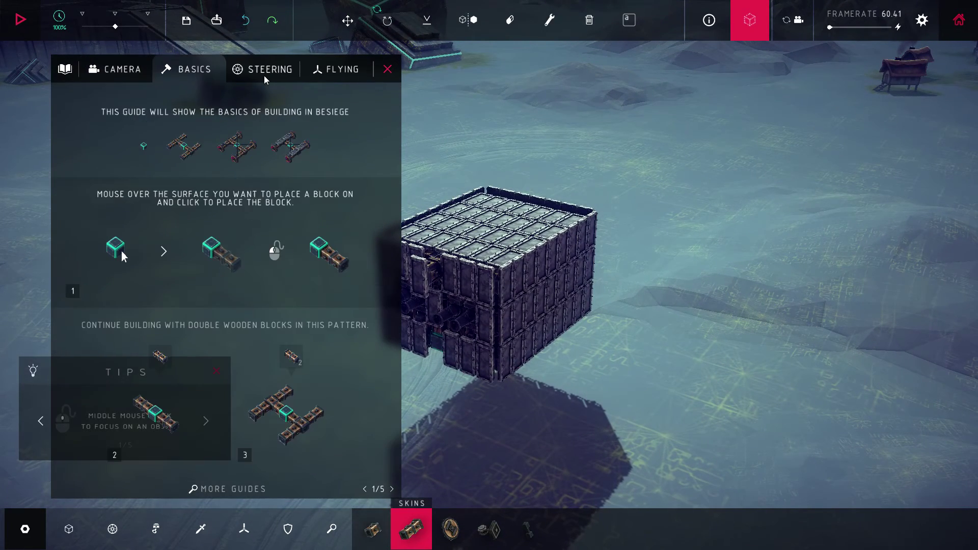
left_click(263, 72)
left_click(335, 73)
left_click(388, 71)
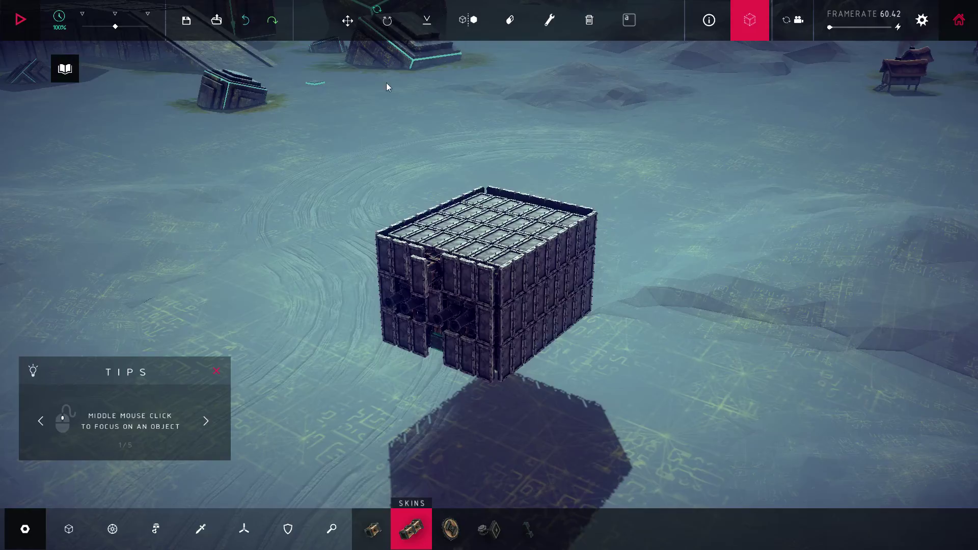
mouse_move(386, 83)
left_mouse_down()
mouse_move(411, 216)
mouse_move(398, 222)
mouse_move(511, 240)
mouse_move(407, 305)
left_mouse_up()
scroll(388, 227, "up", 4)
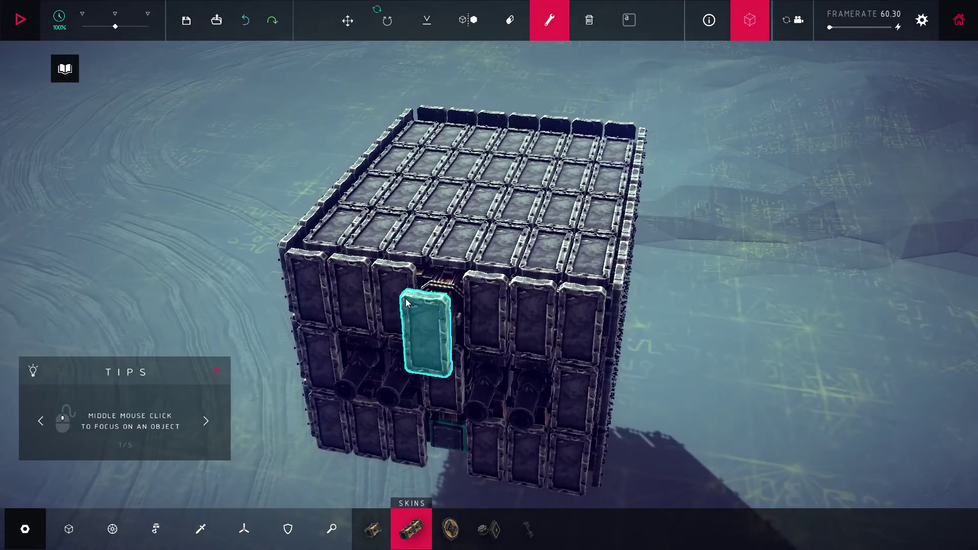
Inspect the box machine's cannon control bindings.
left_click(486, 410)
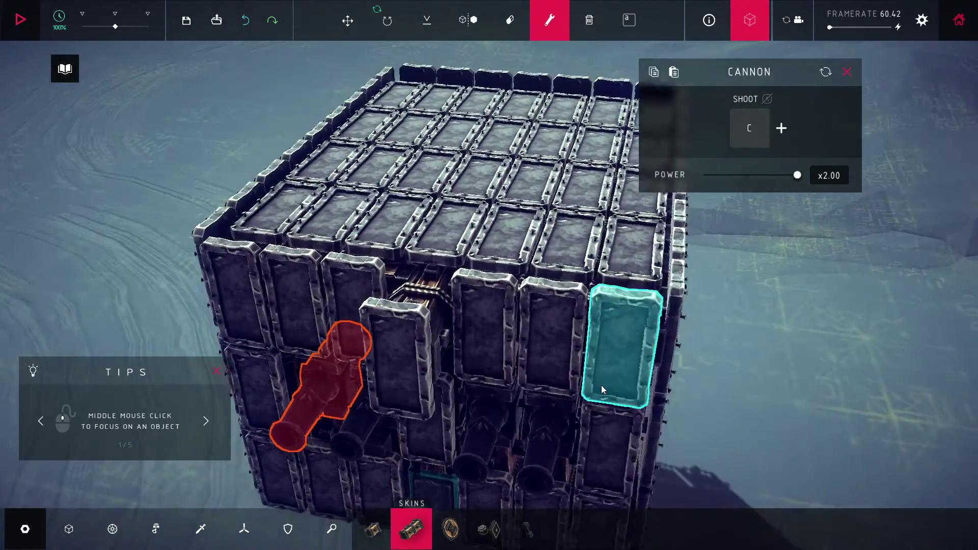
left_click_drag(404, 382, 459, 366)
scroll(471, 379, "up", 8)
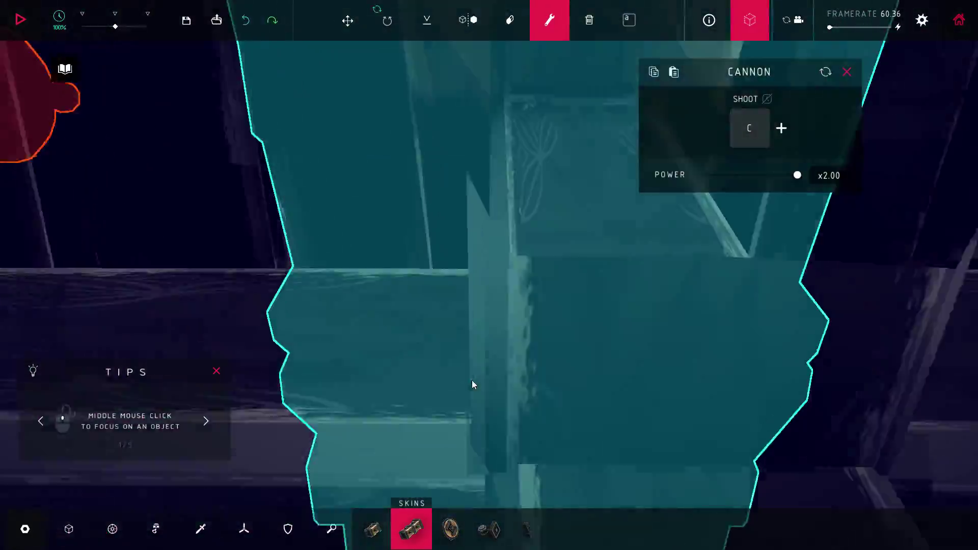
scroll(471, 380, "down", 6)
mouse_move(473, 379)
left_mouse_down()
mouse_move(562, 383)
mouse_move(447, 343)
mouse_move(433, 235)
mouse_move(443, 307)
left_mouse_up()
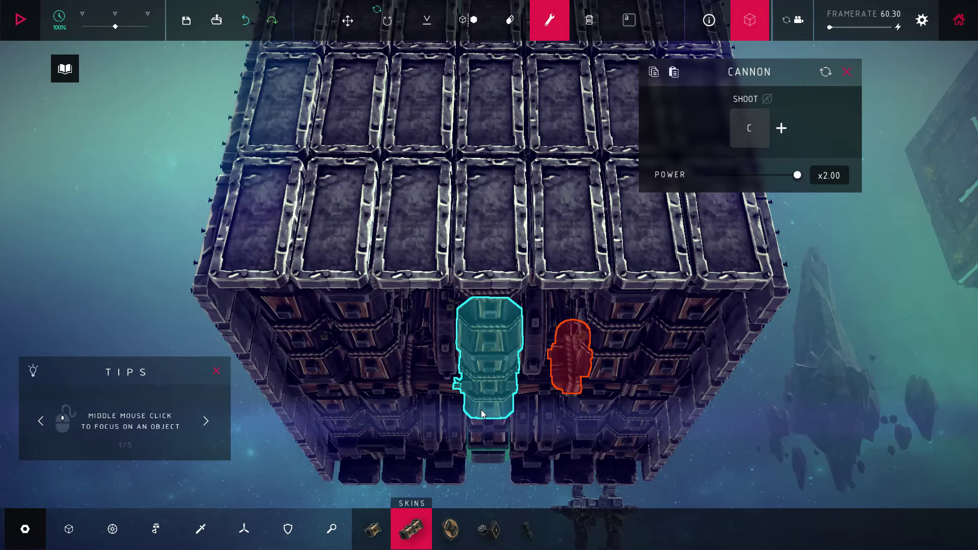
Compare the controls of several hidden wheel blocks, ending on one wheel's settings.
left_click(445, 309)
left_click(547, 311)
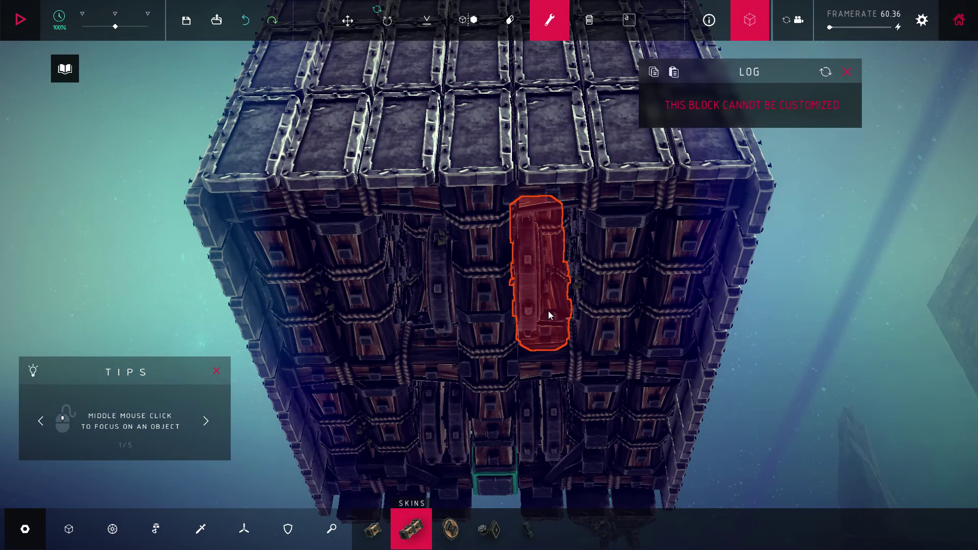
left_click(527, 313)
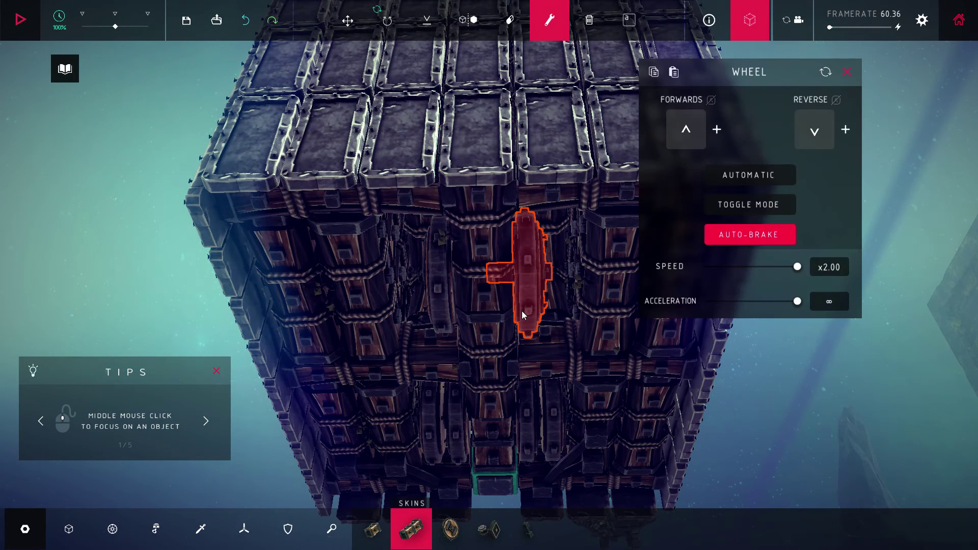
left_click(452, 316)
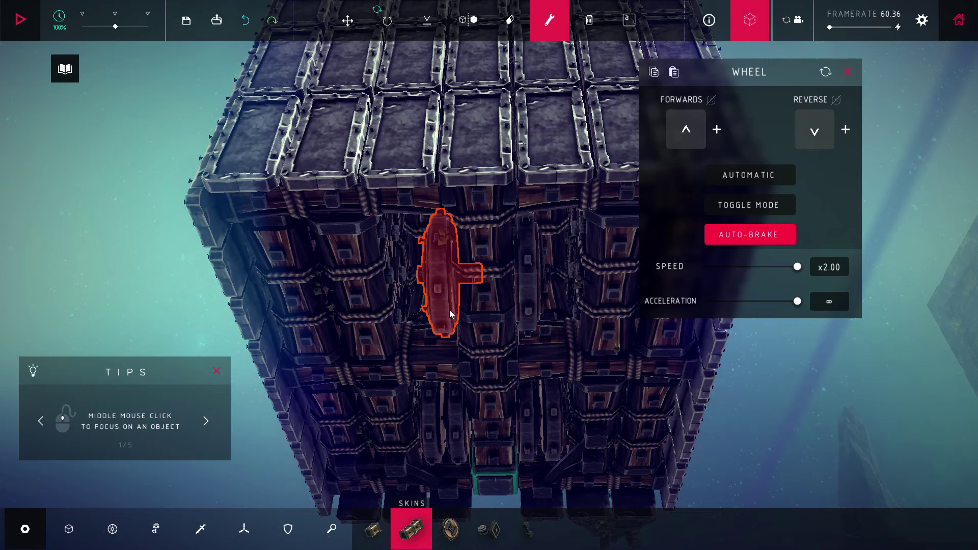
left_click_drag(451, 315, 445, 400)
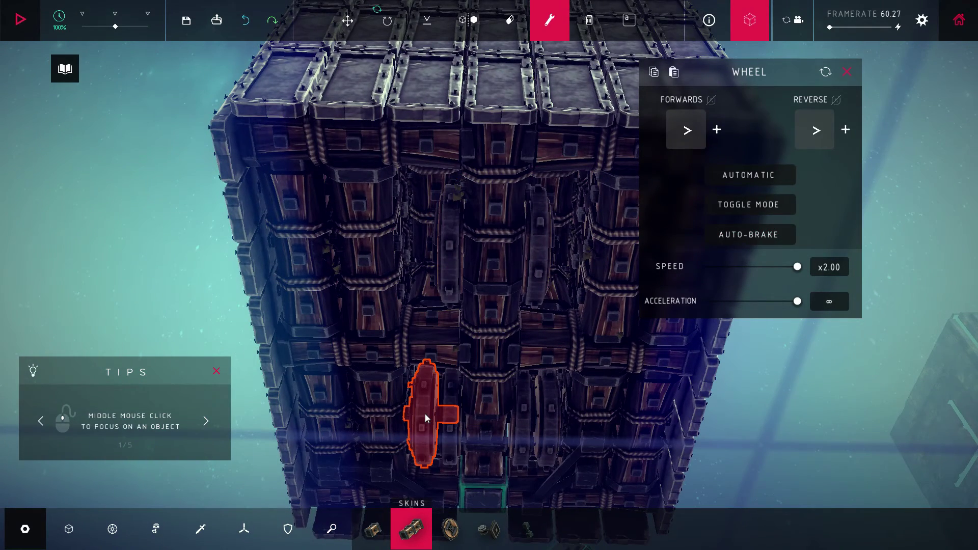
left_click(449, 414)
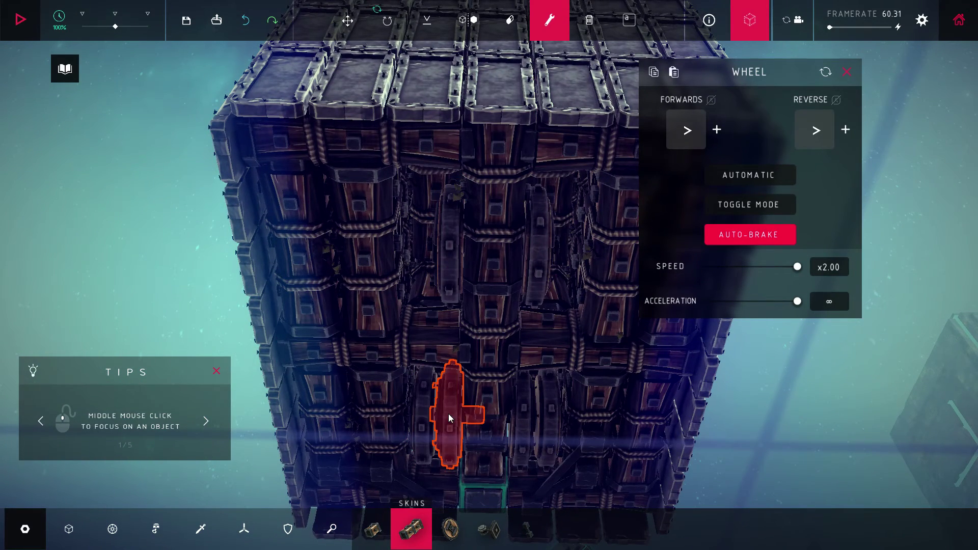
left_click(571, 430)
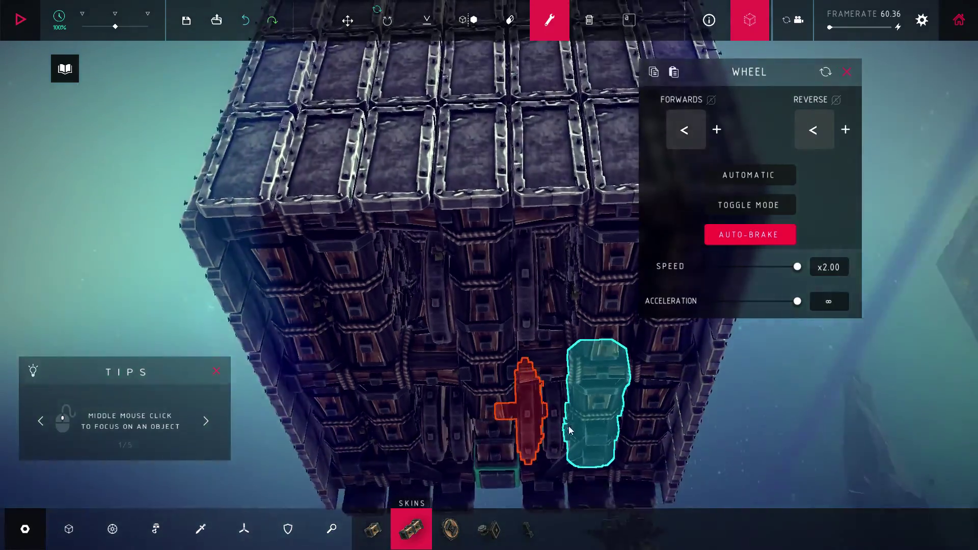
mouse_move(564, 414)
left_mouse_down()
mouse_move(696, 426)
mouse_move(540, 309)
mouse_move(621, 288)
left_mouse_up()
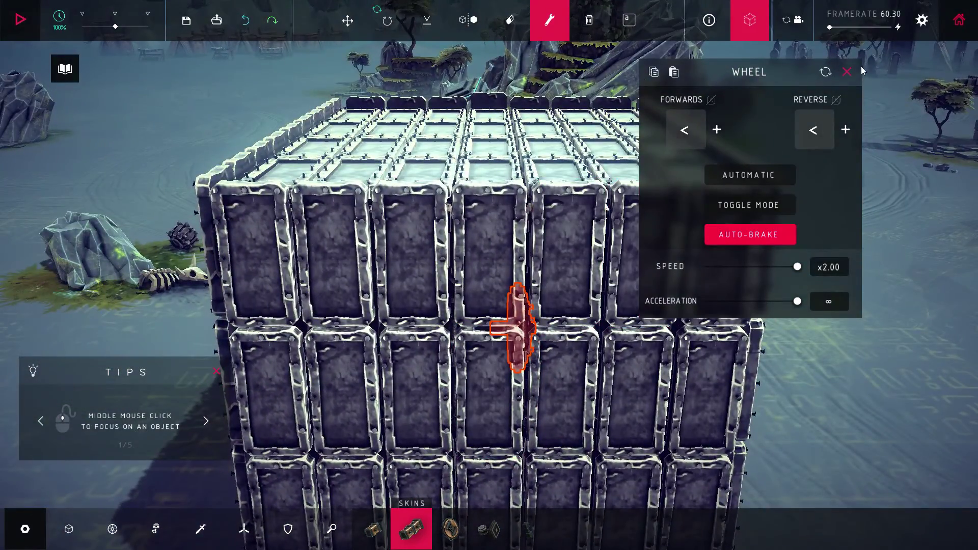
Run the box machine simulation and orbit around it to view scattered debris.
left_click(853, 74)
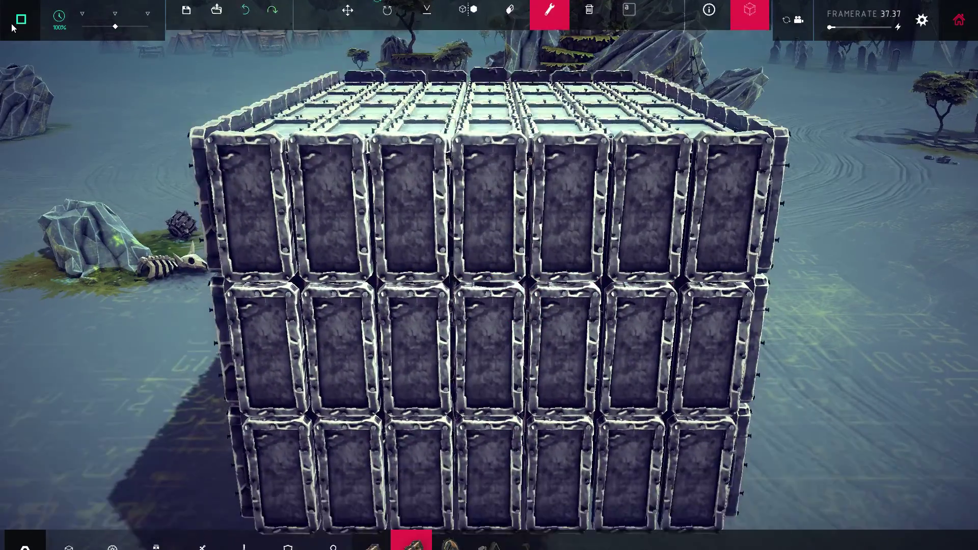
left_click(21, 20)
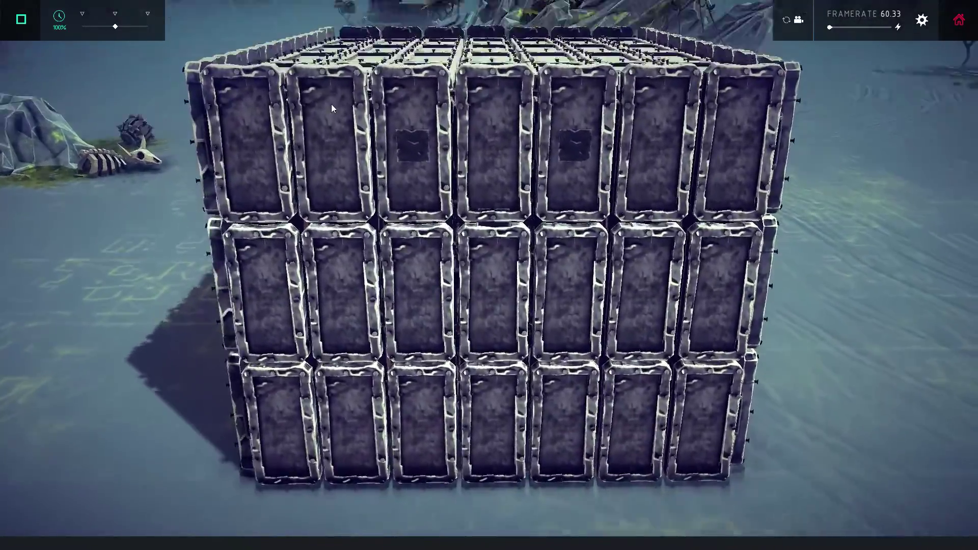
left_click_drag(331, 103, 333, 141)
scroll(334, 141, "down", 5)
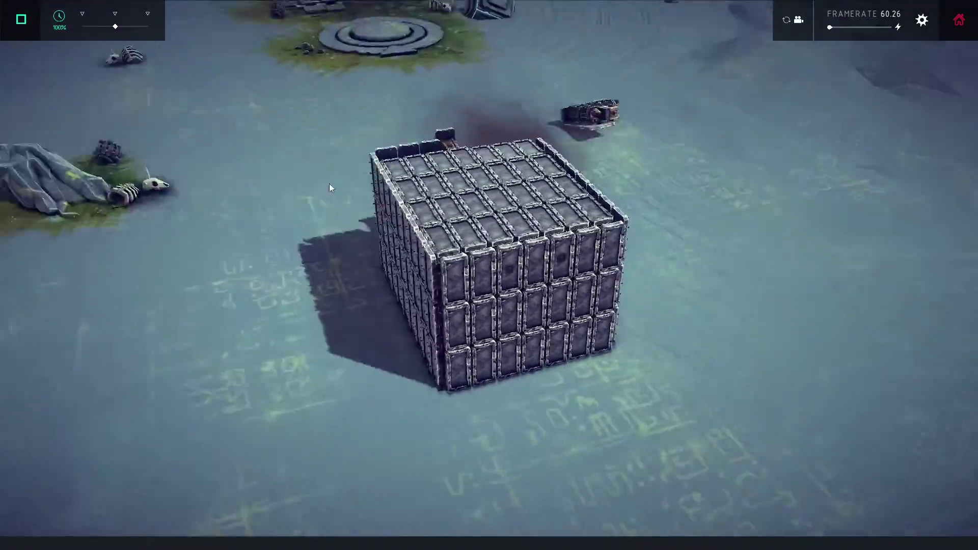
left_click_drag(355, 189, 599, 153)
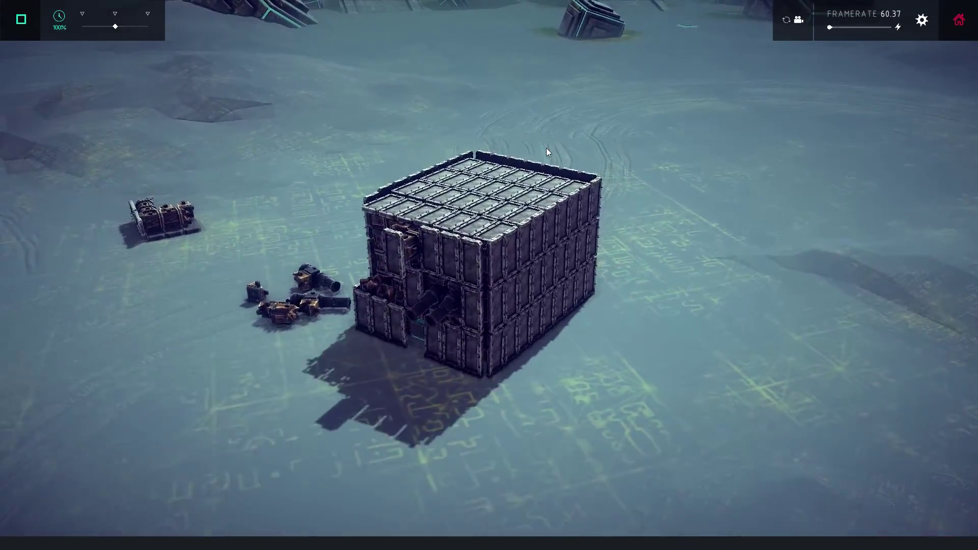
left_click_drag(546, 147, 256, 207)
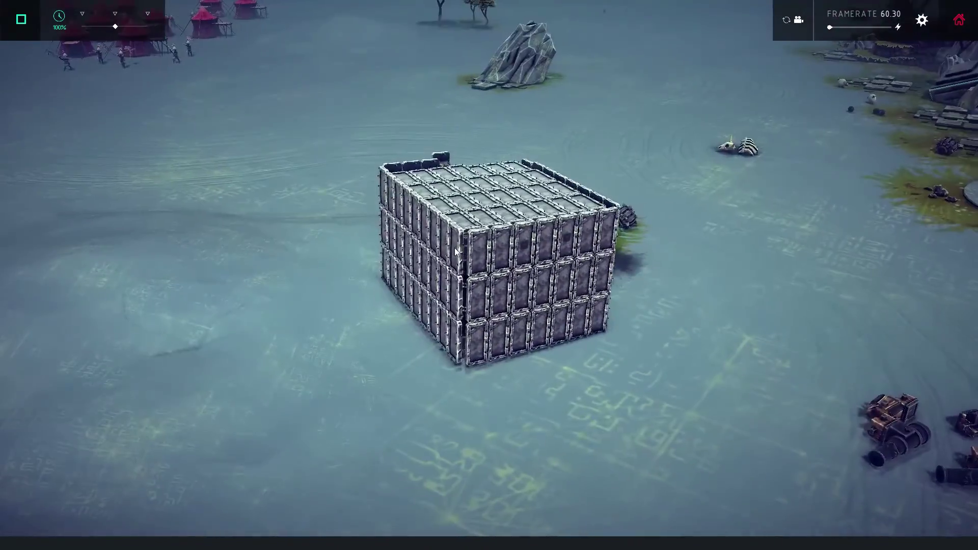
Stop the simulation and load the workshop 'hely proptotipe' helicopter.
left_click(22, 20)
left_click(225, 24)
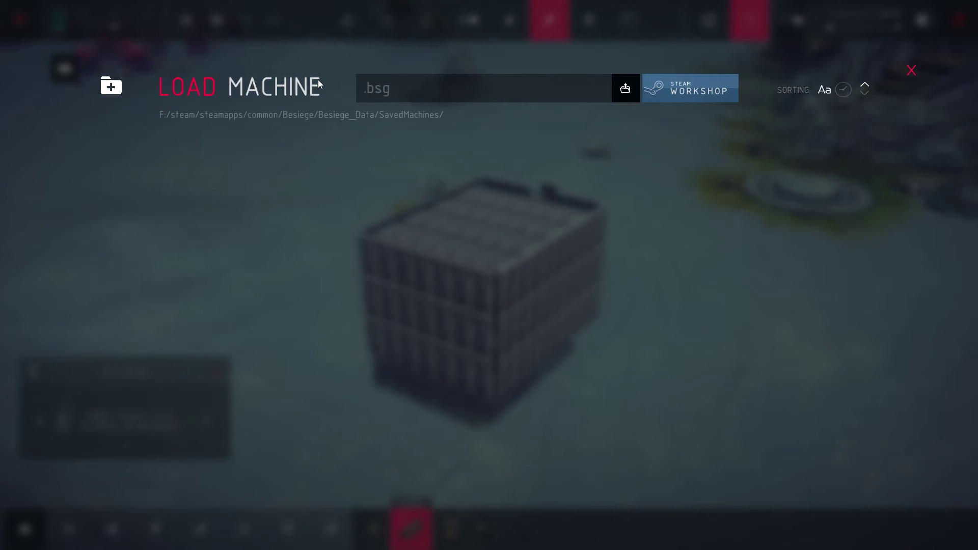
left_click(691, 87)
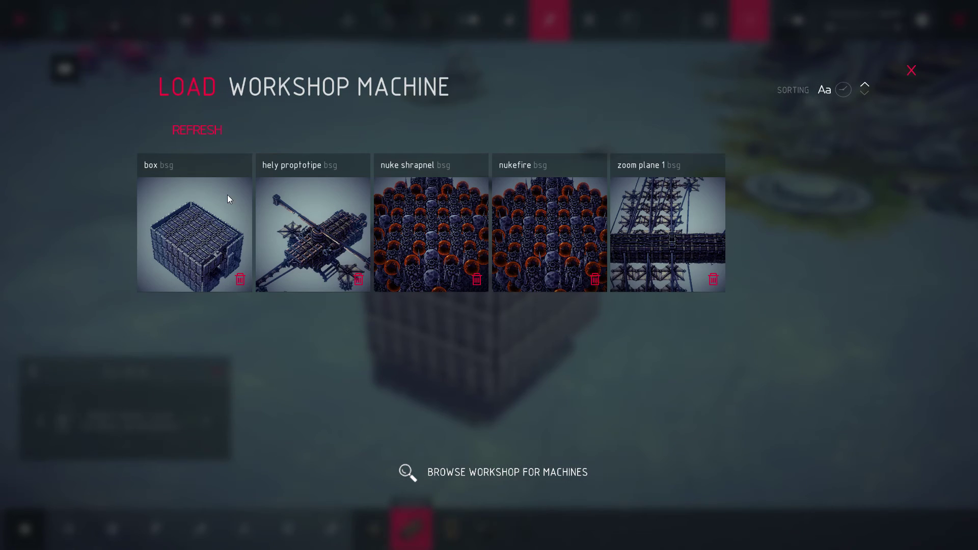
left_click(317, 238)
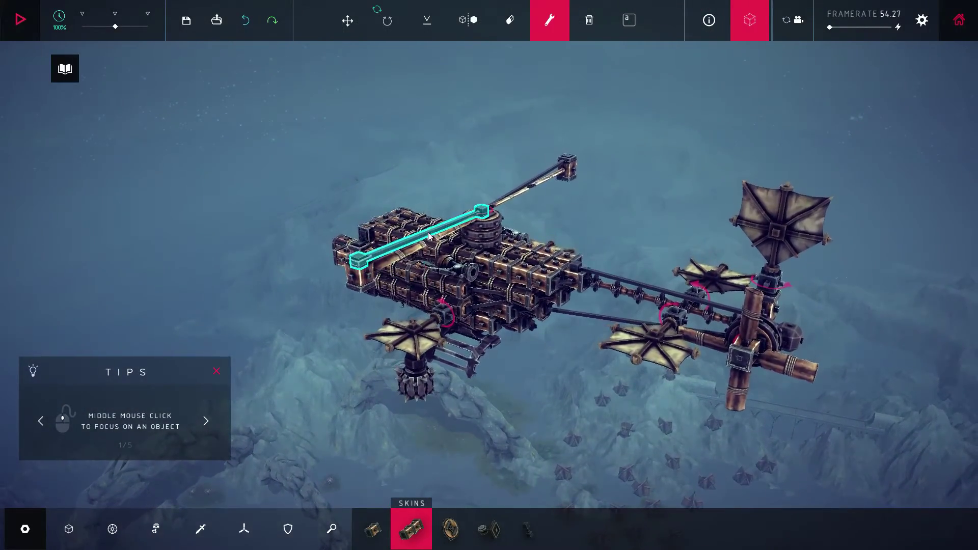
left_click_drag(317, 248, 505, 194)
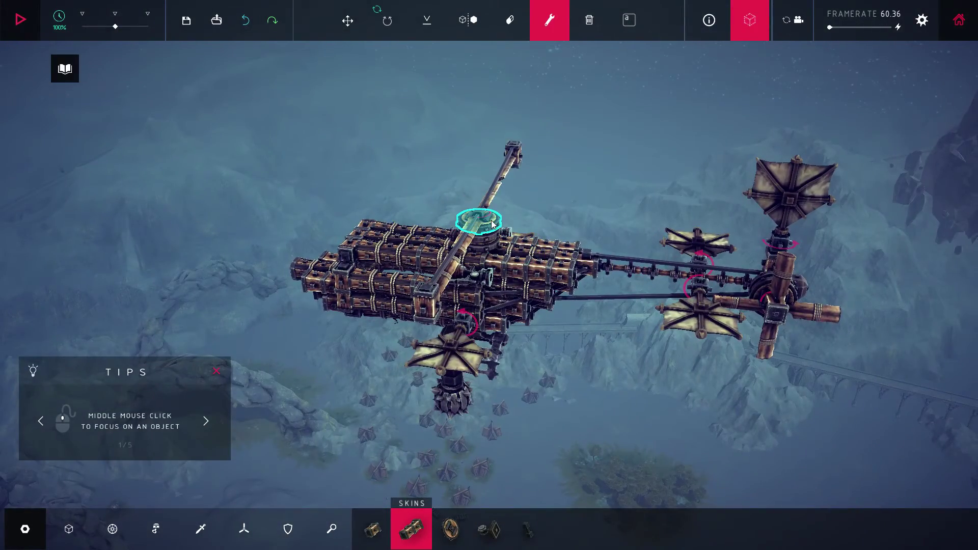
Check the helicopter's rotor wheel, steering block and grabber settings.
left_click(493, 225)
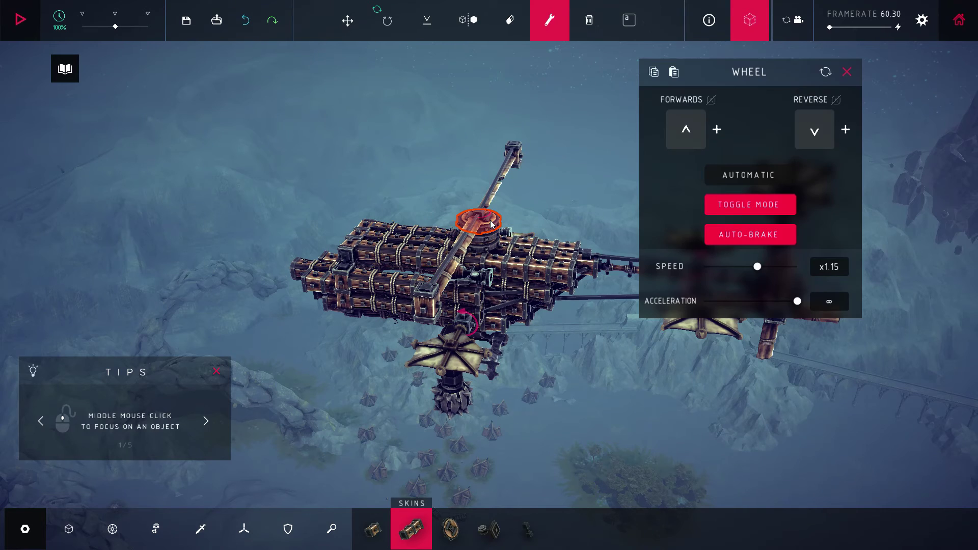
left_click(851, 72)
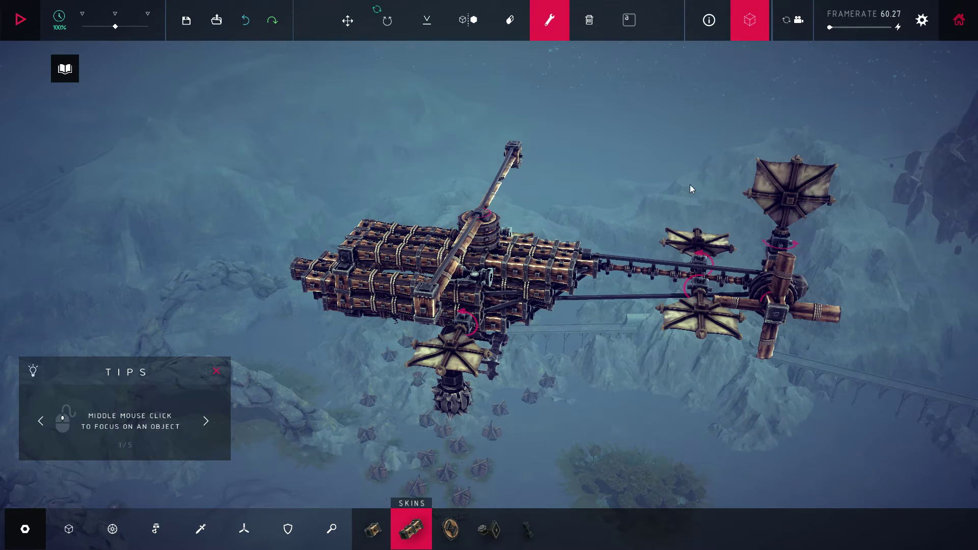
left_click_drag(690, 184, 534, 230)
left_click(432, 308)
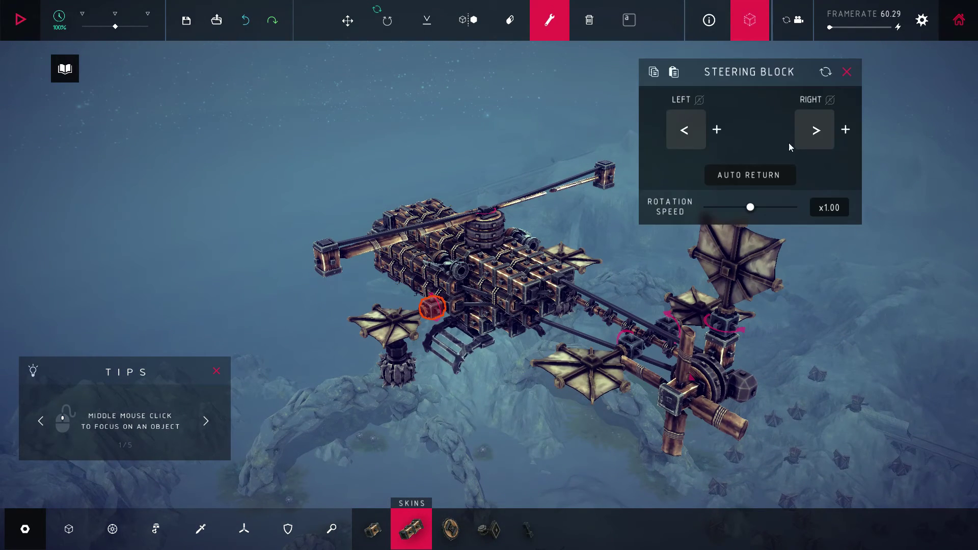
left_click(848, 75)
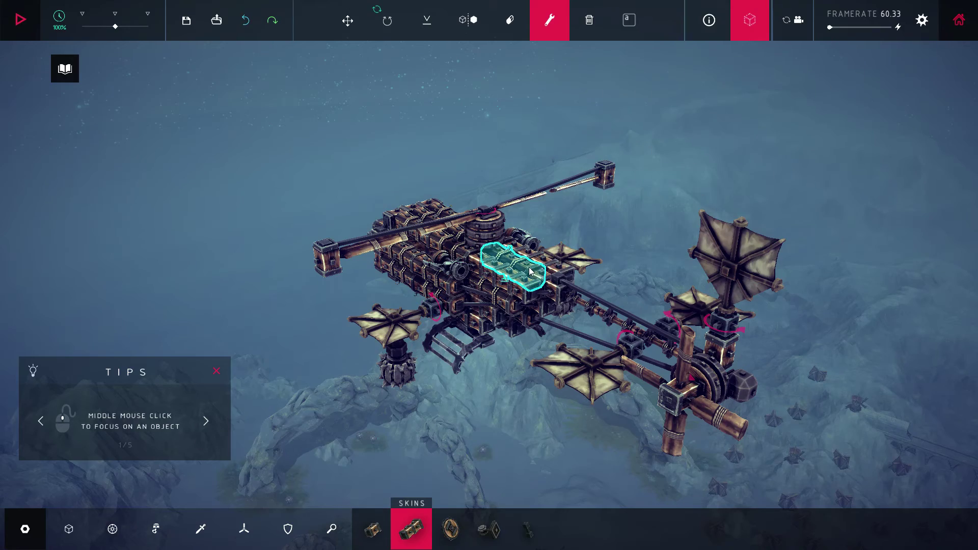
left_click(403, 356)
left_click(850, 74)
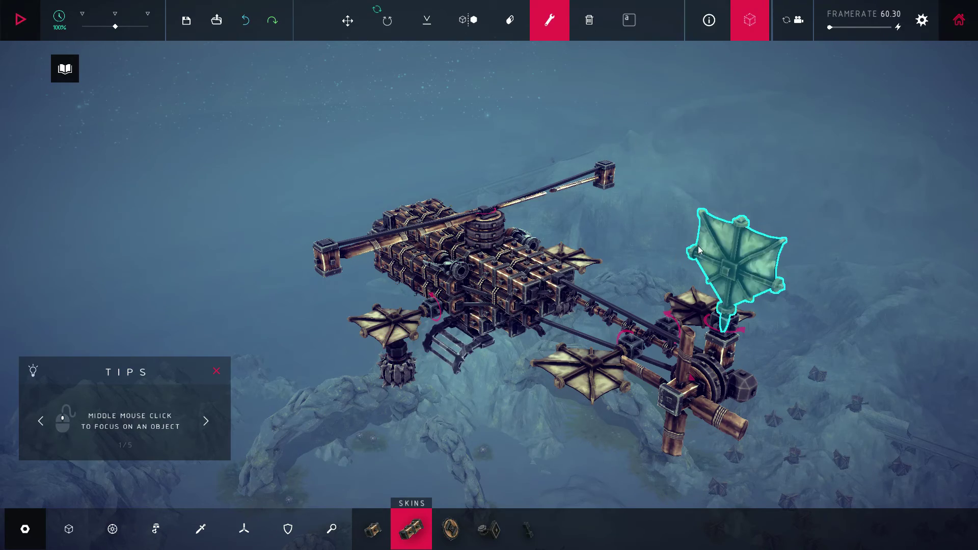
Review the key bindings of two steering blocks and the wheel's controls and speed.
left_click_drag(733, 245, 661, 190)
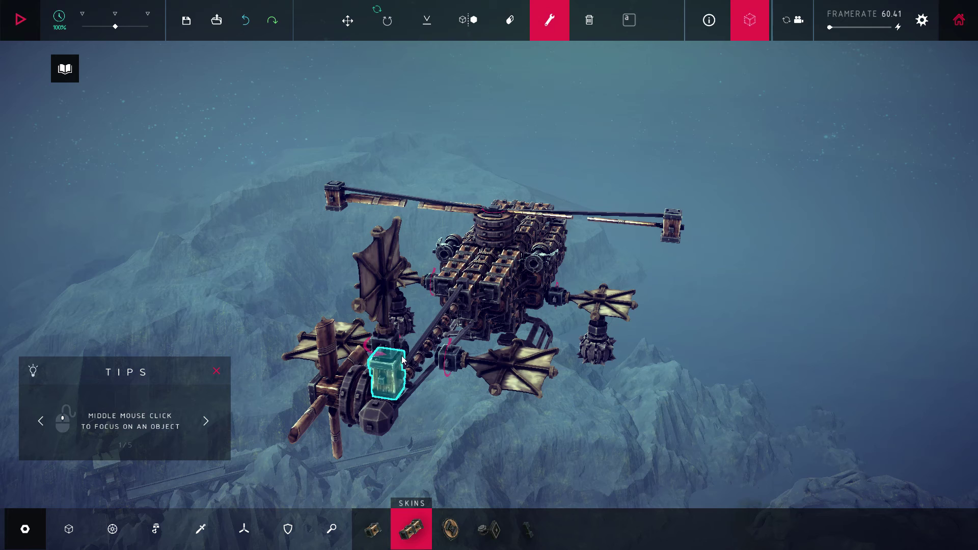
left_click(388, 345)
left_click(848, 73)
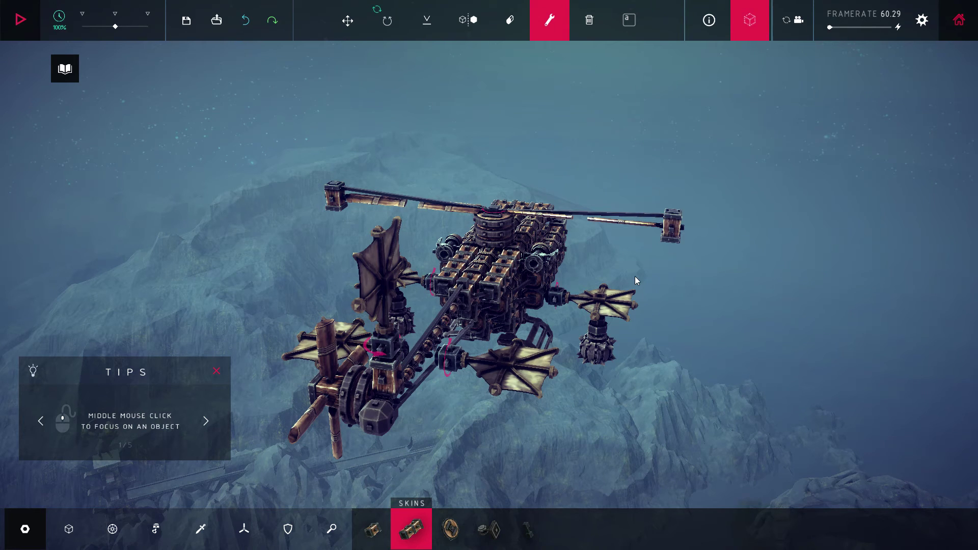
left_click(448, 364)
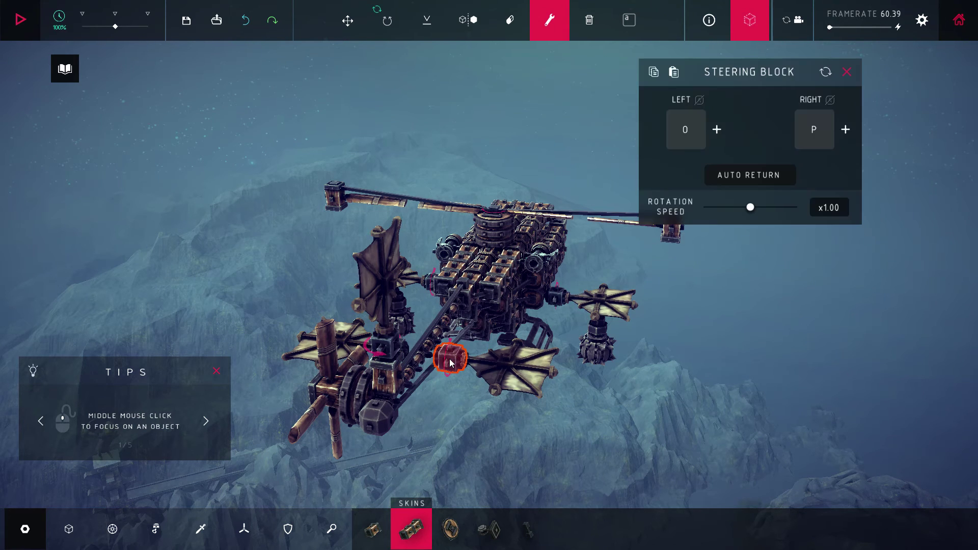
left_click(849, 73)
mouse_move(664, 303)
left_mouse_down()
mouse_move(649, 312)
mouse_move(680, 327)
left_mouse_up()
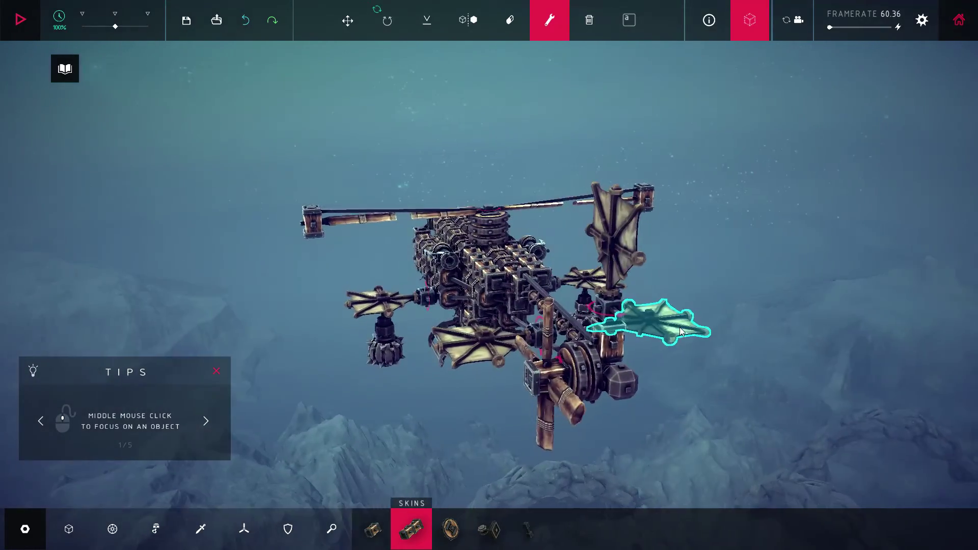
left_click(566, 373)
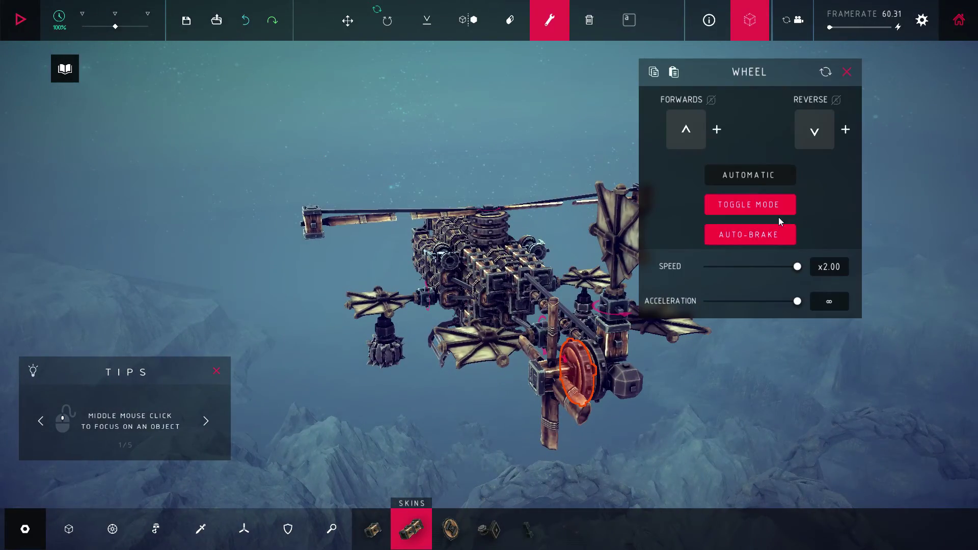
left_click(848, 72)
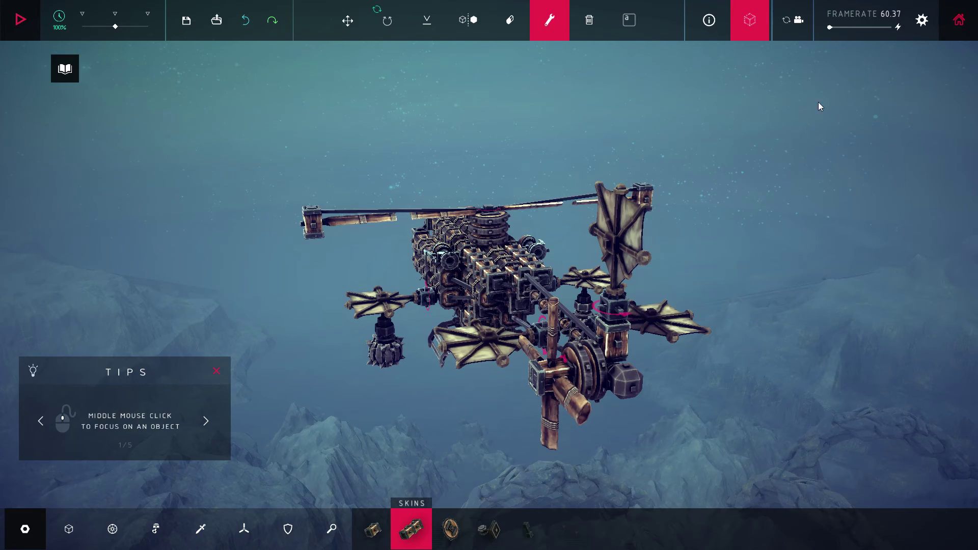
Check both water cannons' shoot bindings and the other grabber, then launch the helicopter.
left_click_drag(818, 102, 605, 217)
left_click(543, 269)
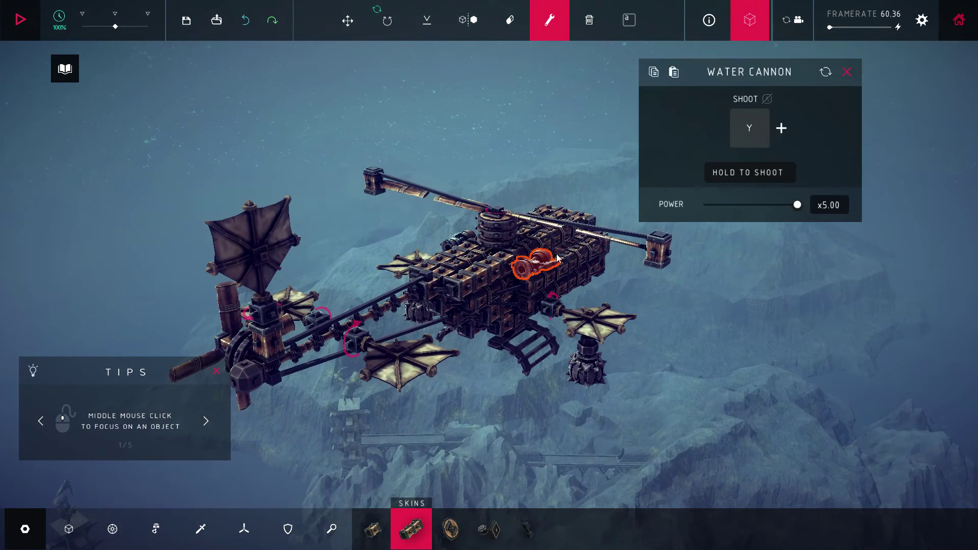
left_click(848, 73)
left_click_drag(687, 229, 518, 269)
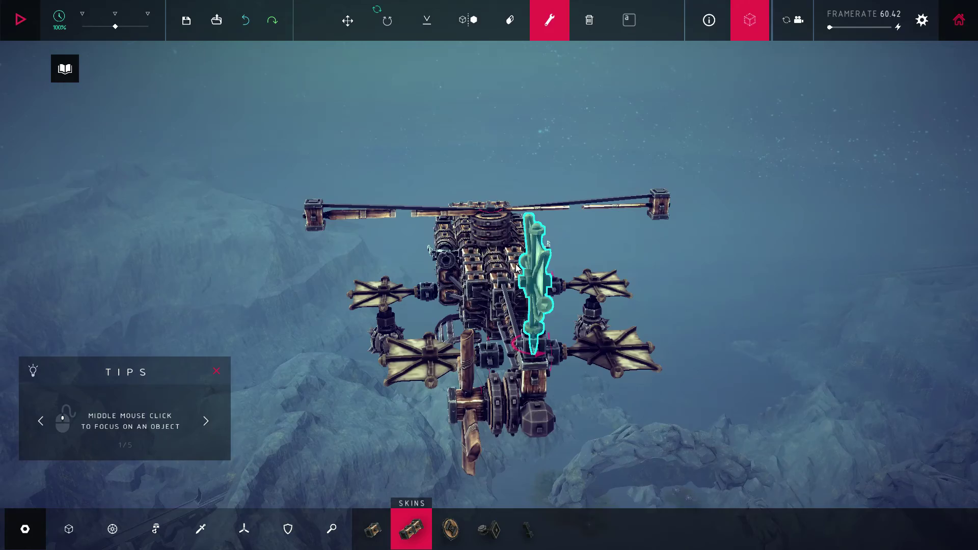
left_click(449, 256)
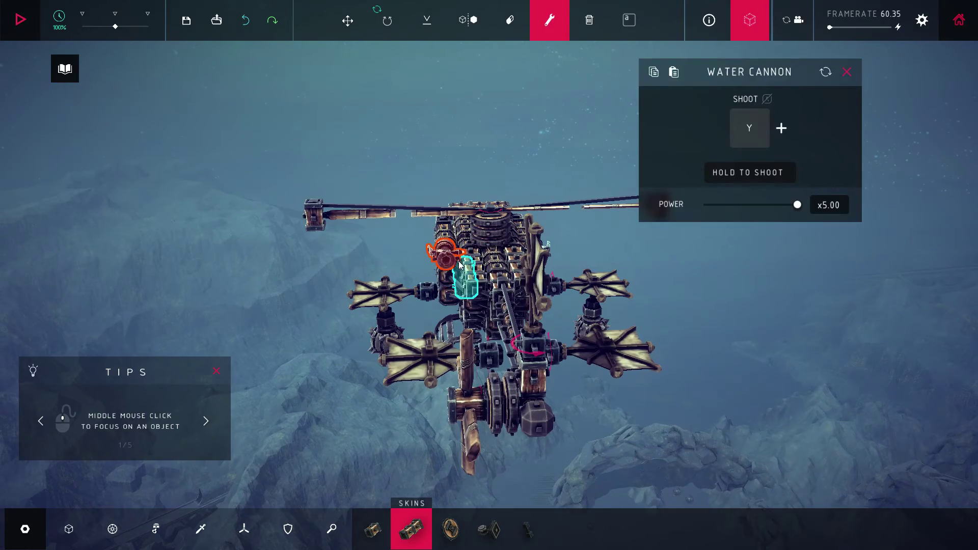
left_click(847, 74)
mouse_move(840, 79)
left_mouse_down()
mouse_move(544, 201)
mouse_move(657, 309)
mouse_move(621, 342)
left_mouse_up()
left_click(597, 338)
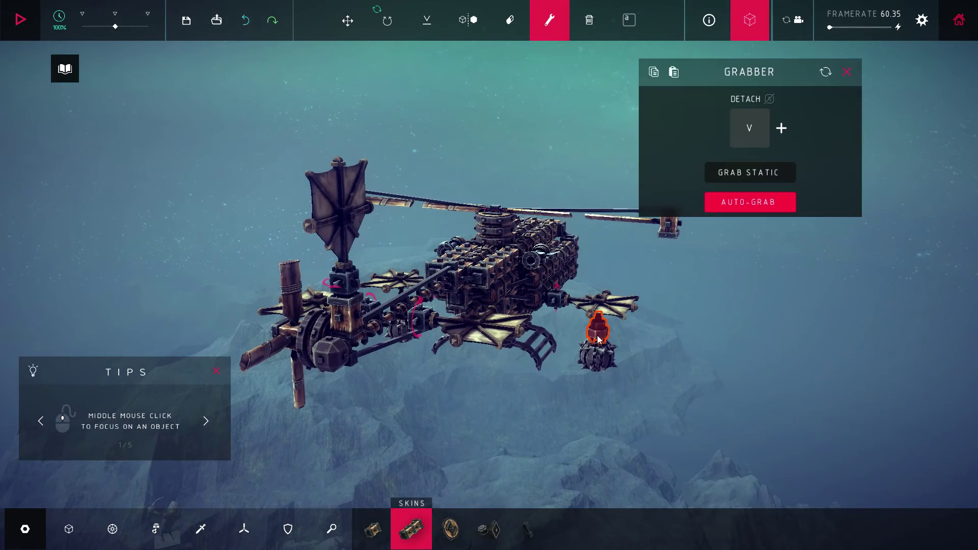
left_click(847, 73)
left_click_drag(777, 186, 406, 130)
left_click(23, 23)
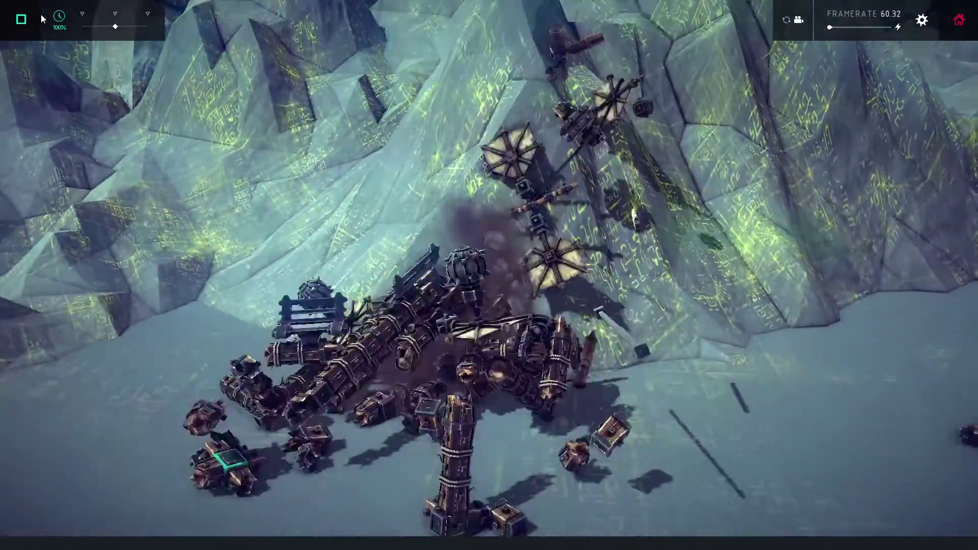
Reset and relaunch the helicopter, viewing it from the rear after a crash.
left_click(20, 18)
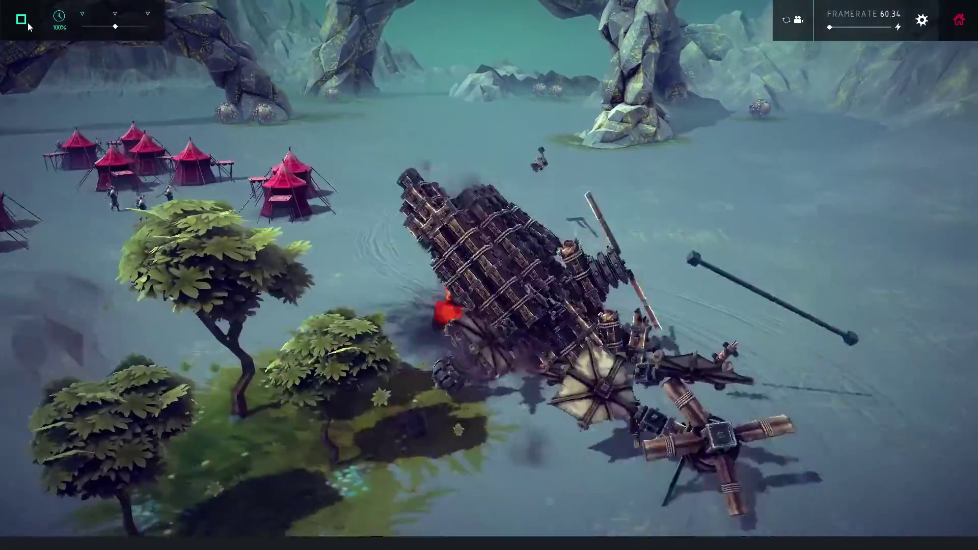
left_click(22, 19)
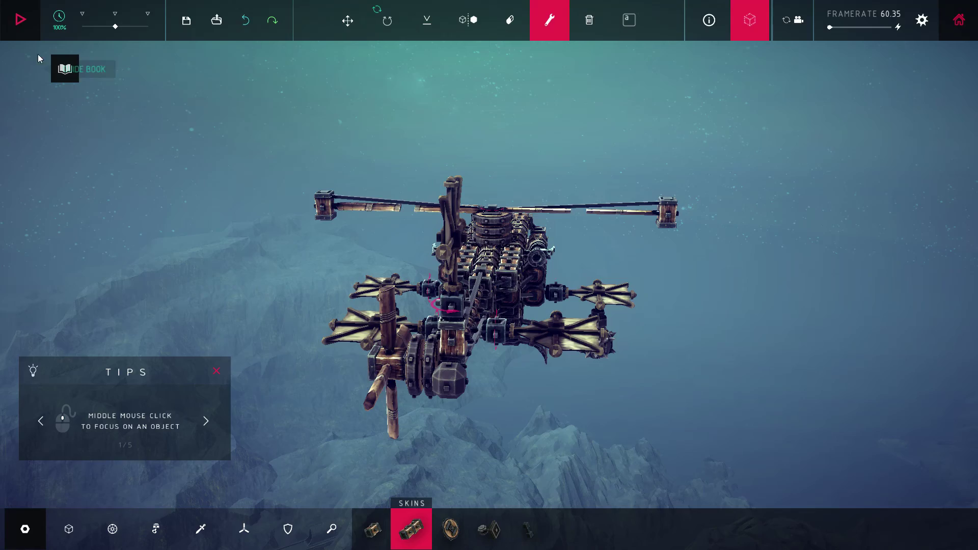
left_click(21, 19)
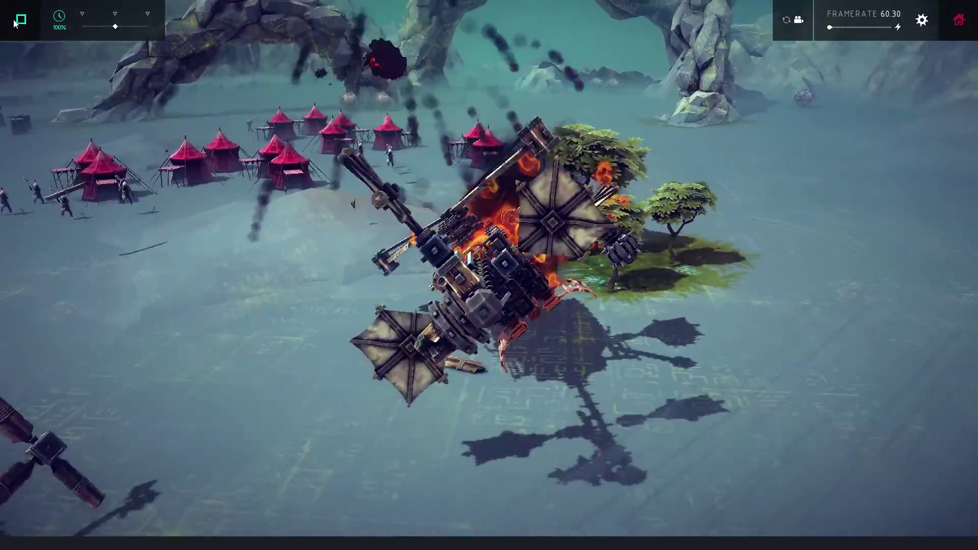
left_click(21, 19)
left_click_drag(450, 124, 477, 174)
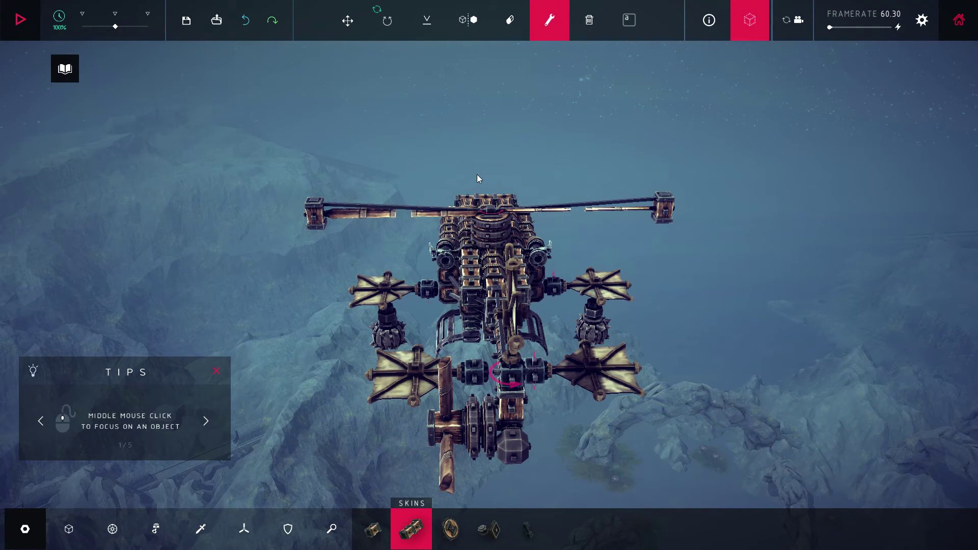
Fly two more helicopter tests until it blows up near the tent camp, then open the machine loader.
left_click(18, 22)
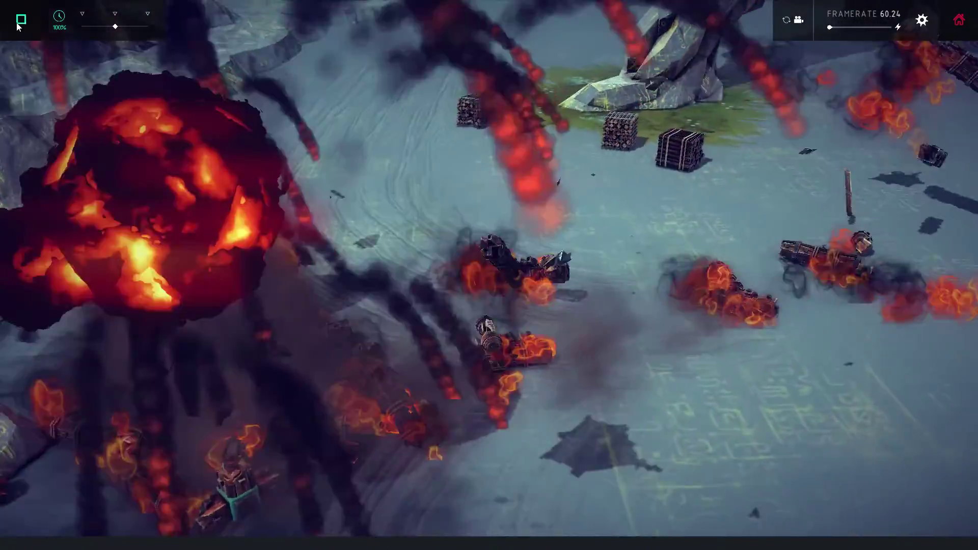
left_click(19, 21)
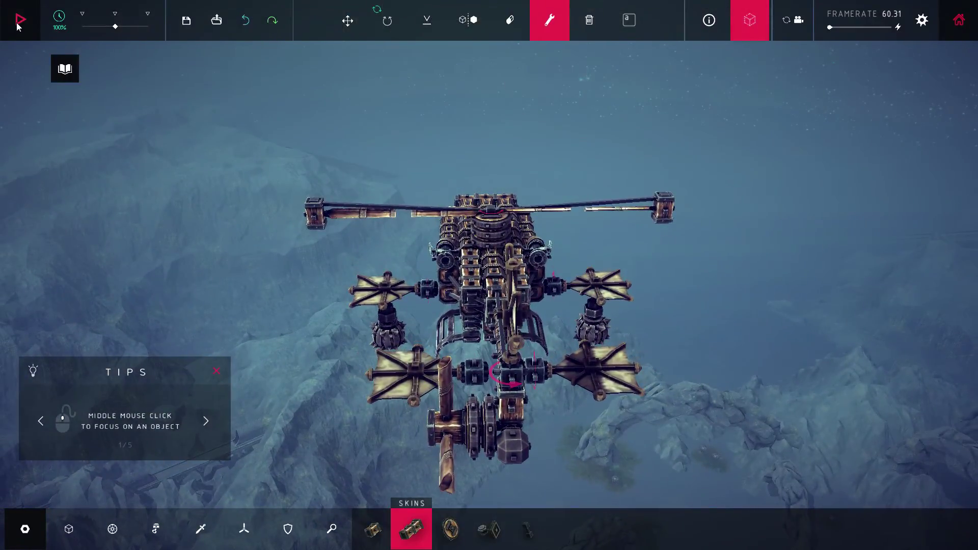
left_click(19, 21)
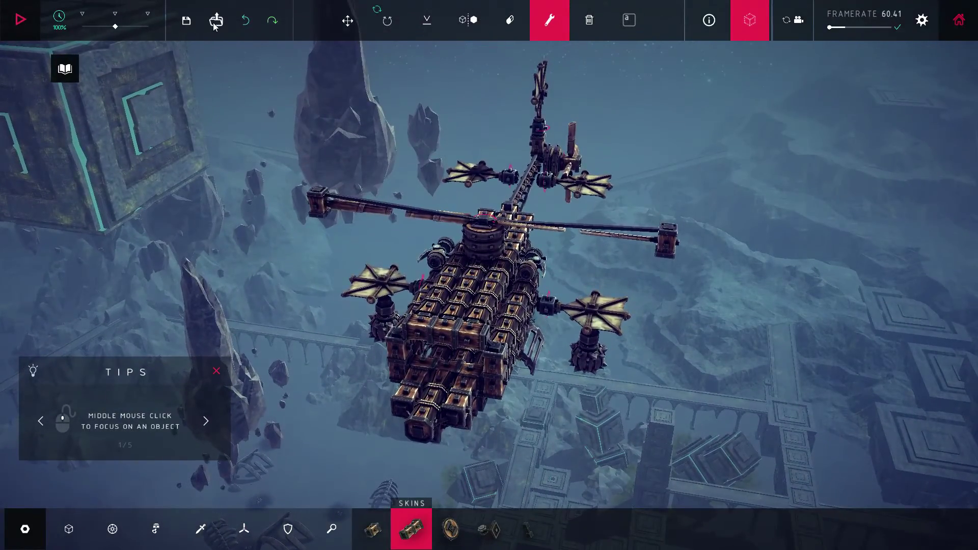
left_click(216, 23)
Load the 'nuke shrapnel' workshop machine, orbit around it, and detonate it.
left_click(681, 91)
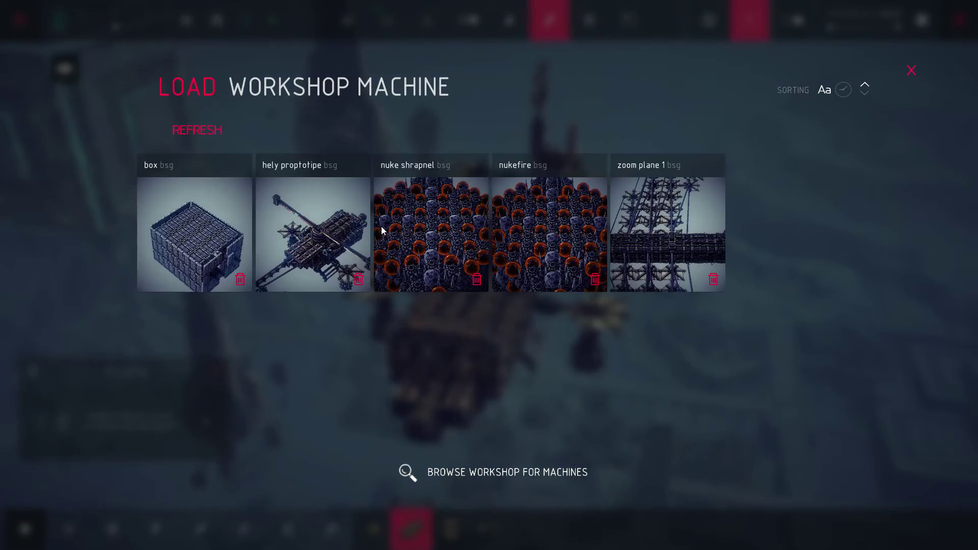
left_click(443, 219)
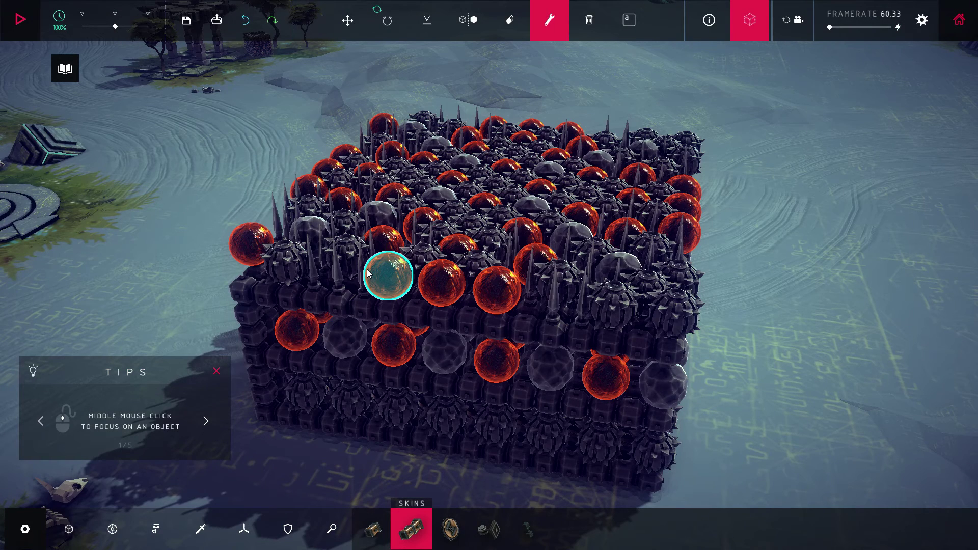
mouse_move(580, 223)
left_mouse_down()
mouse_move(353, 289)
mouse_move(383, 245)
mouse_move(520, 248)
left_mouse_up()
scroll(354, 288, "down", 3)
scroll(520, 248, "up", 5)
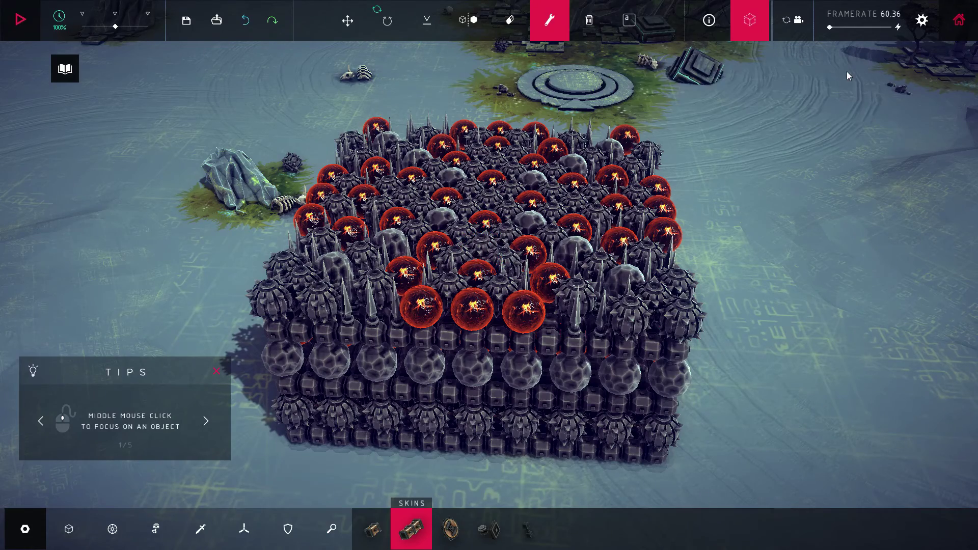
mouse_move(847, 71)
left_mouse_down()
mouse_move(669, 166)
mouse_move(679, 125)
left_mouse_up()
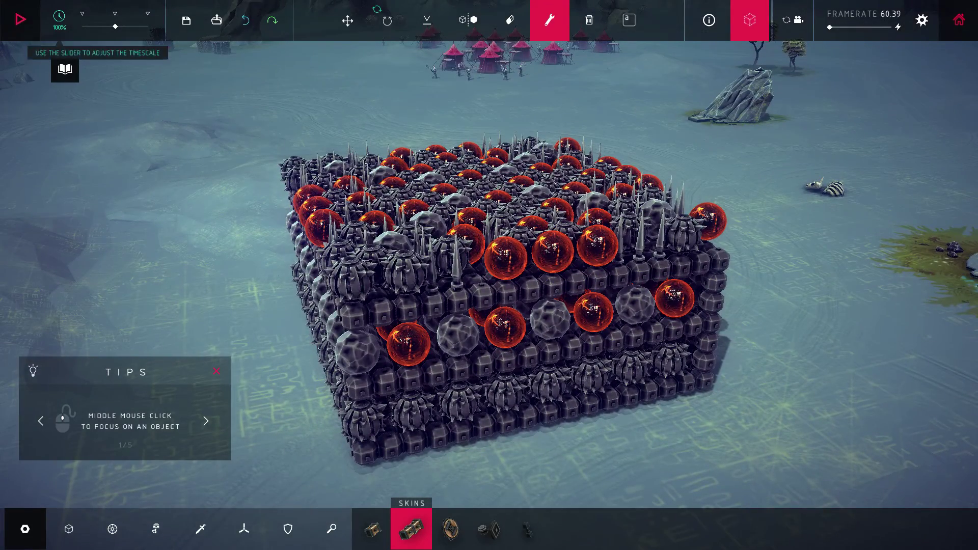
left_click(21, 20)
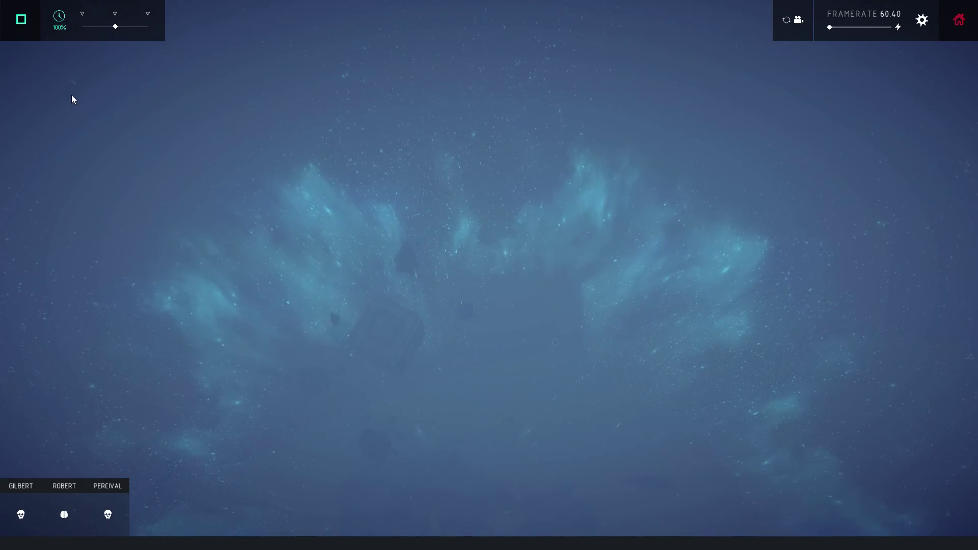
Detonate the shrapnel box again in slow motion, restore 93% speed, and reset it.
left_click(22, 22)
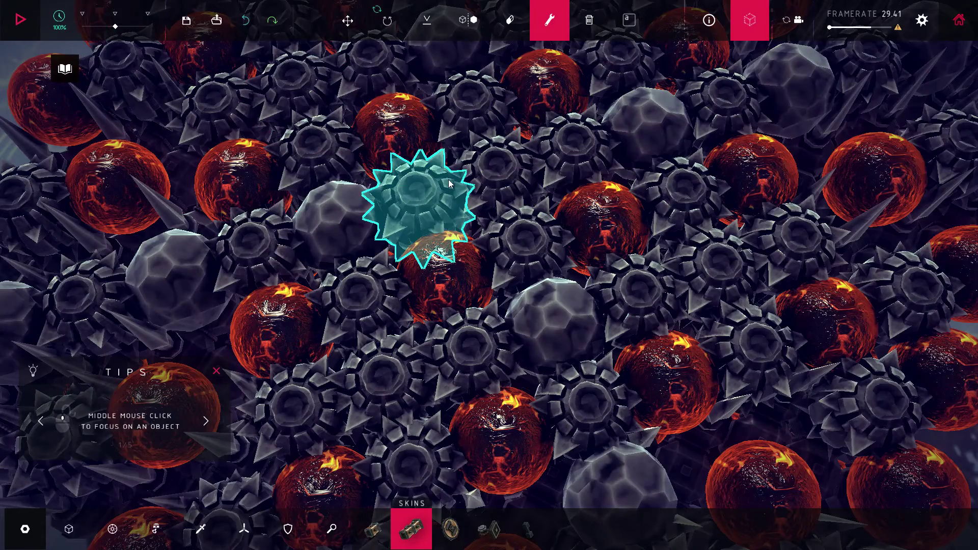
scroll(448, 180, "down", 8)
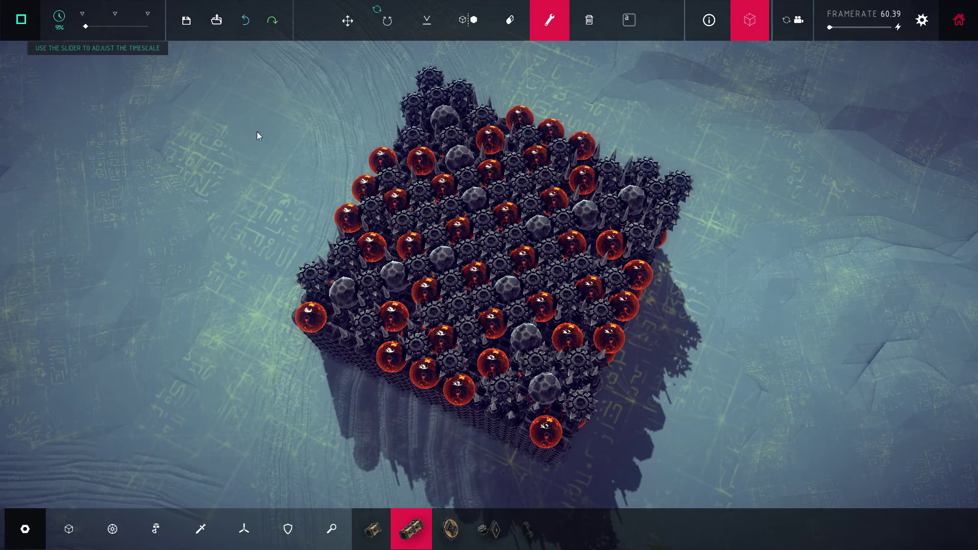
key("space")
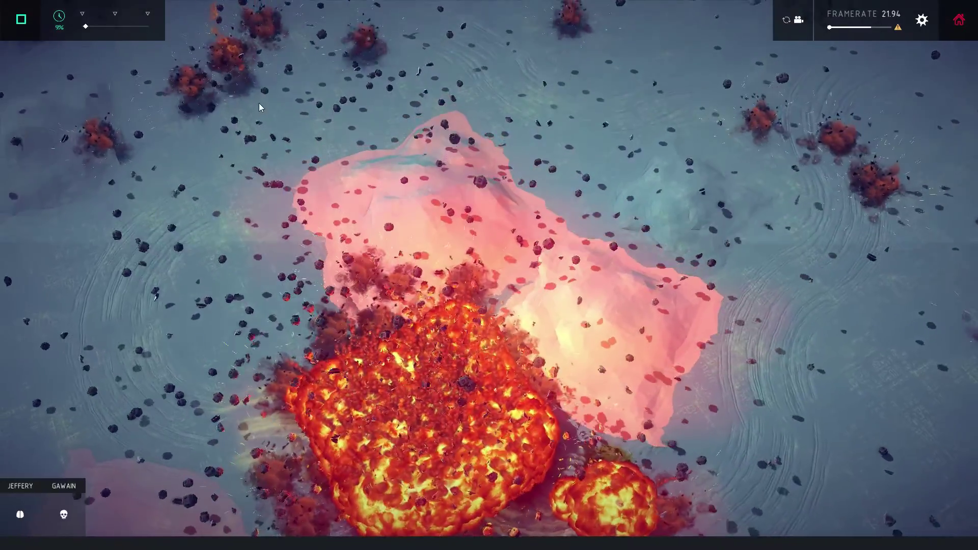
scroll(259, 103, "down", 5)
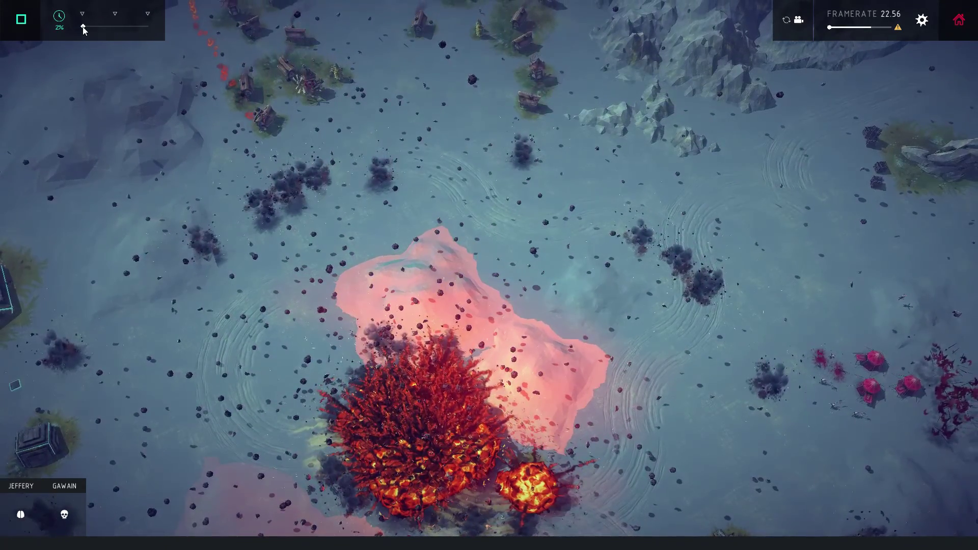
left_click_drag(84, 28, 115, 28)
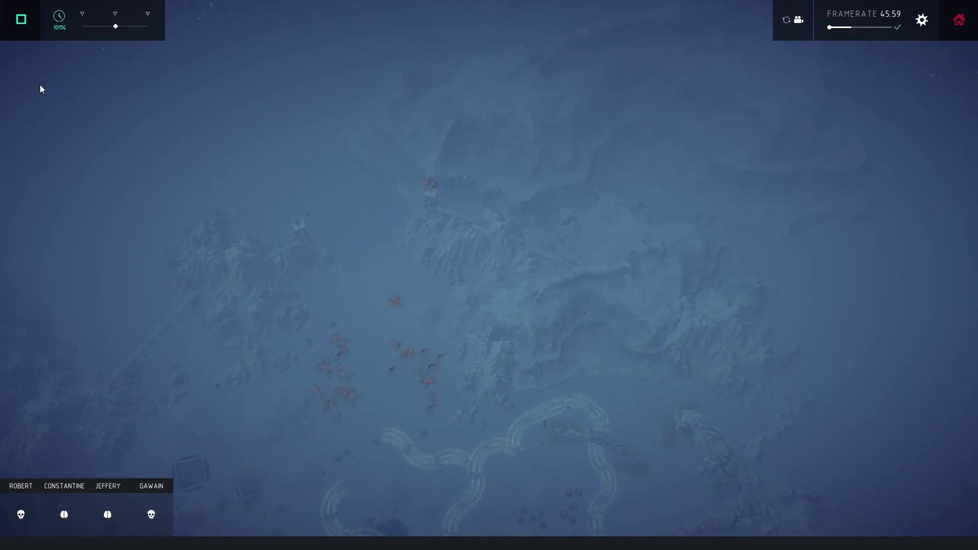
left_click(21, 18)
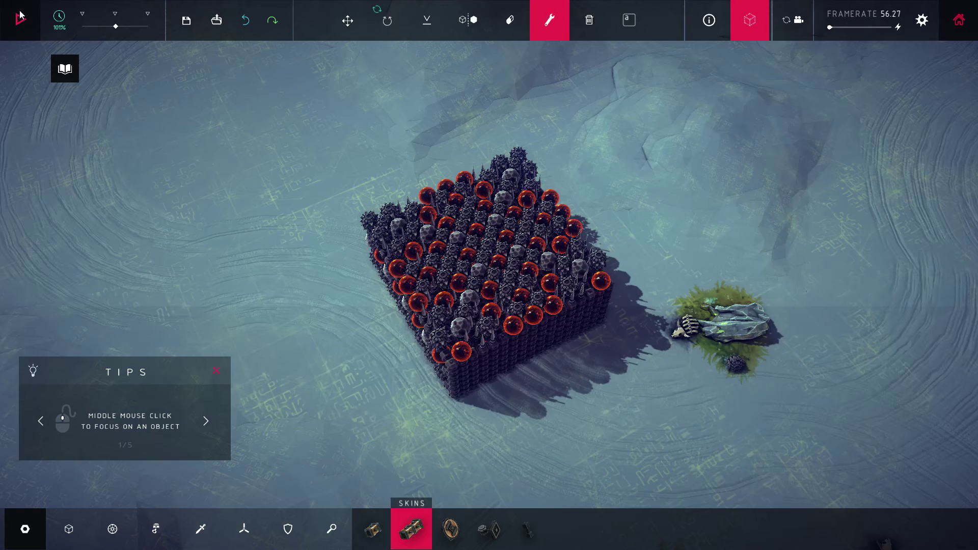
Load and detonate the 'nukefire' machine, reset it, and reopen the workshop machine list.
left_click(217, 21)
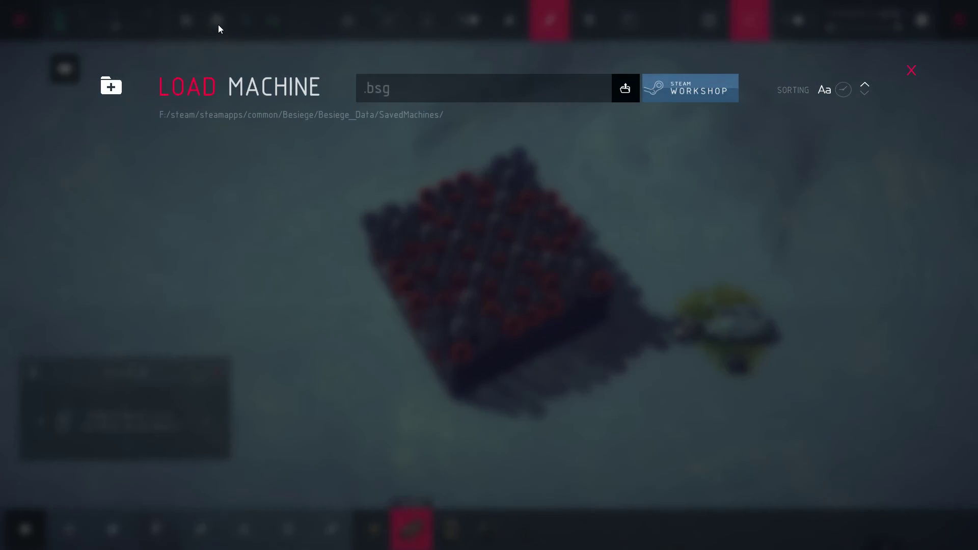
left_click(670, 91)
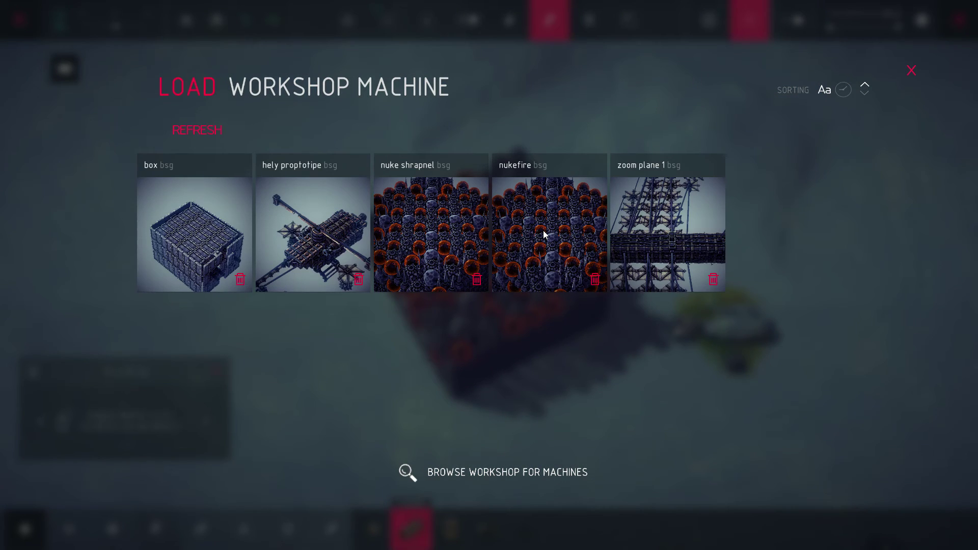
left_click(544, 235)
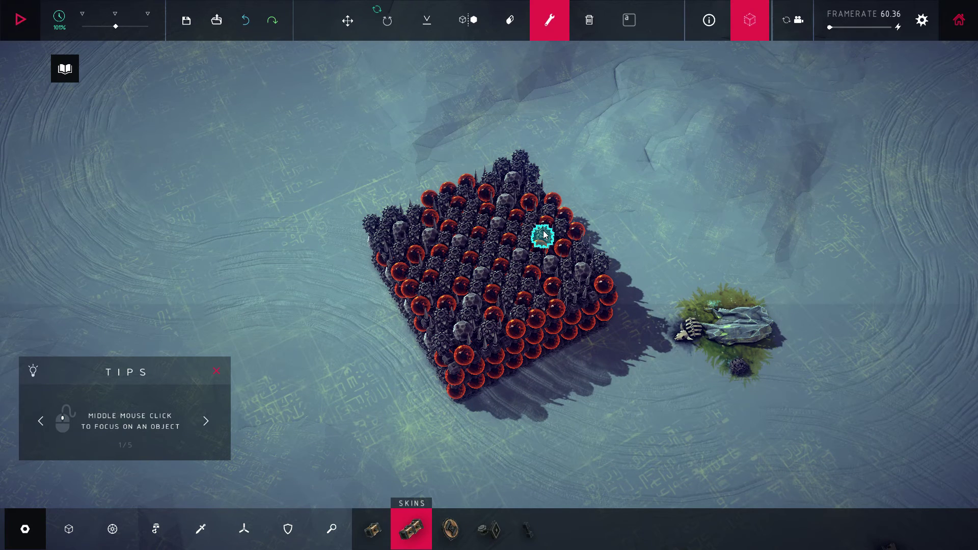
left_click(19, 20)
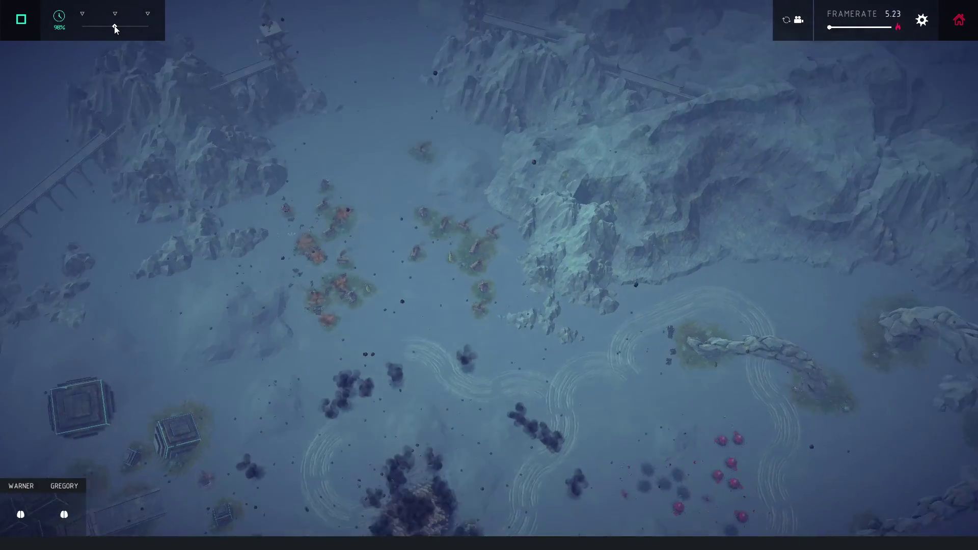
left_click(21, 20)
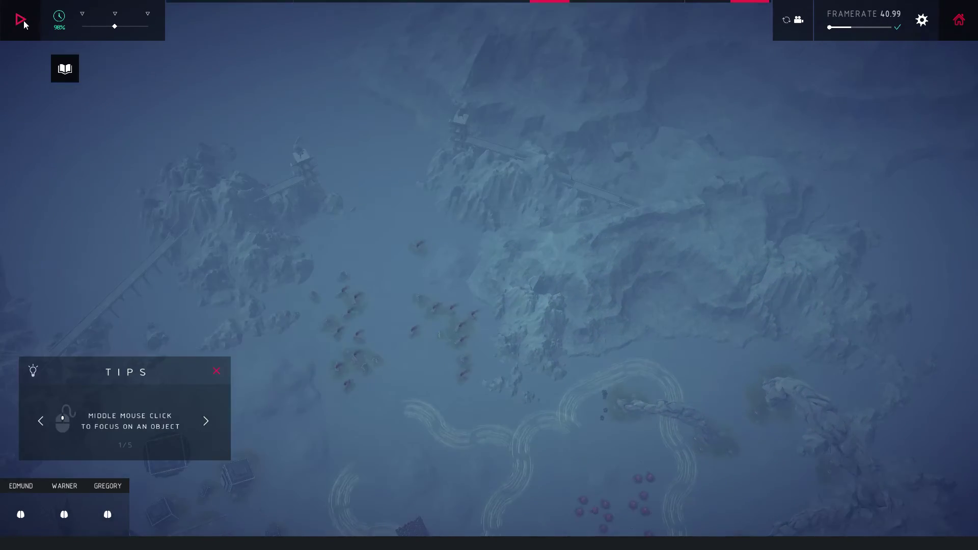
left_click(217, 20)
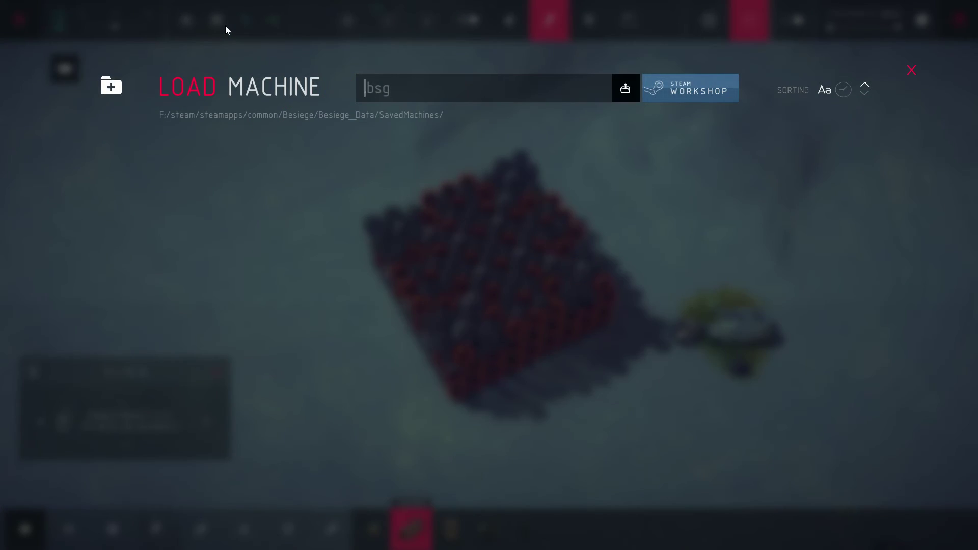
left_click(688, 91)
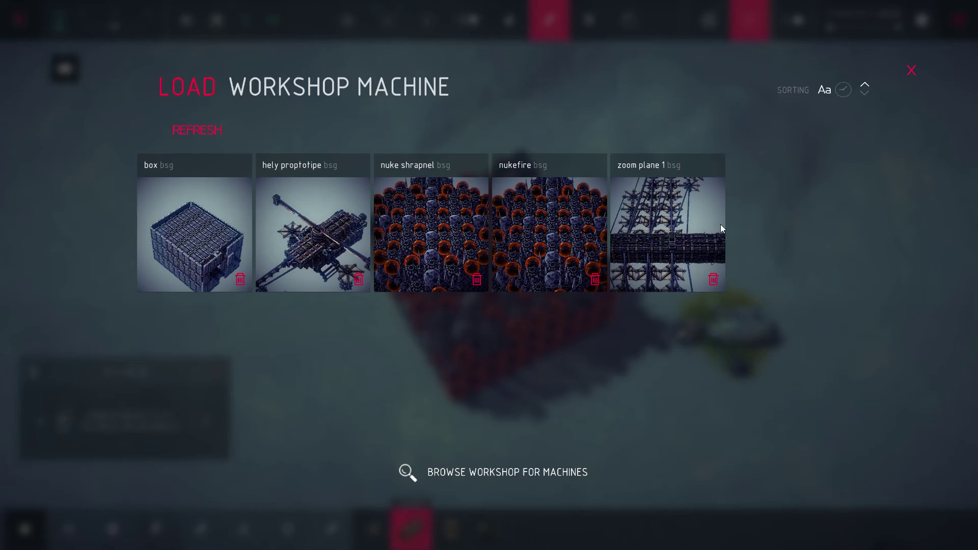
Load the 'zoom plane 1' machine and inspect its water cannon settings.
left_click(656, 212)
mouse_move(489, 252)
left_mouse_down()
mouse_move(505, 290)
mouse_move(480, 311)
left_mouse_up()
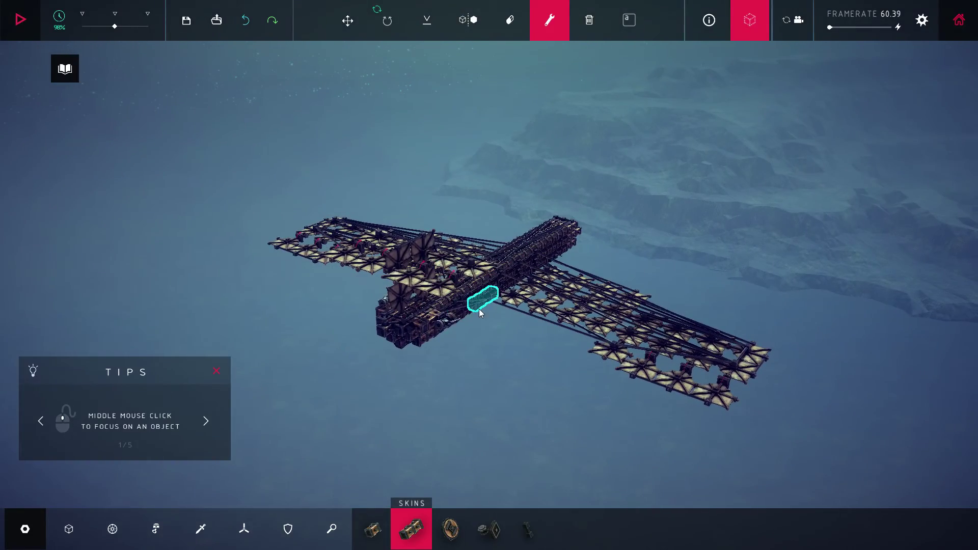
left_click(450, 324)
mouse_move(505, 352)
left_mouse_down()
mouse_move(523, 370)
mouse_move(569, 348)
left_mouse_up()
mouse_move(663, 387)
left_mouse_down()
mouse_move(587, 388)
mouse_move(595, 393)
mouse_move(612, 379)
mouse_move(616, 410)
mouse_move(616, 375)
mouse_move(570, 365)
mouse_move(557, 435)
mouse_move(443, 436)
mouse_move(633, 316)
mouse_move(621, 335)
mouse_move(684, 330)
mouse_move(691, 400)
mouse_move(638, 354)
mouse_move(647, 343)
left_mouse_up()
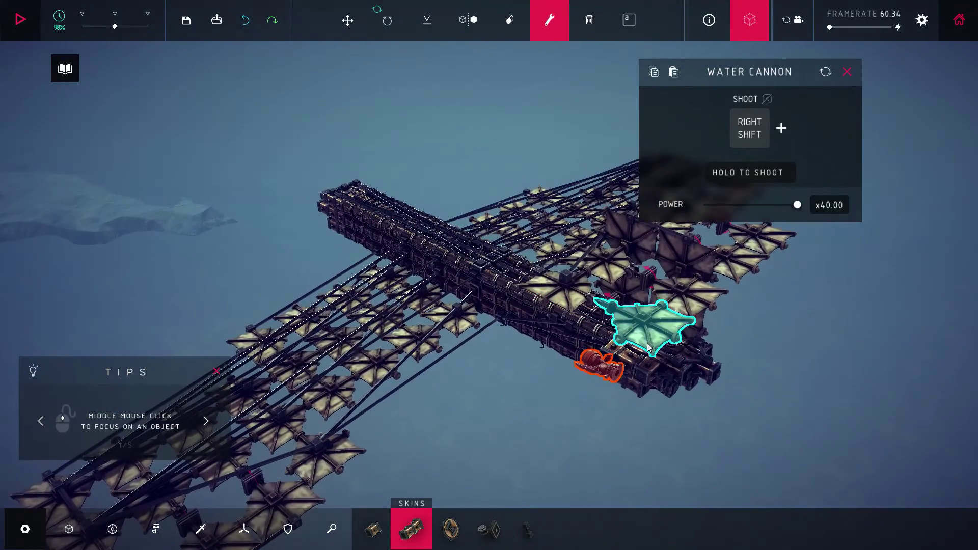
left_click_drag(768, 352, 677, 350)
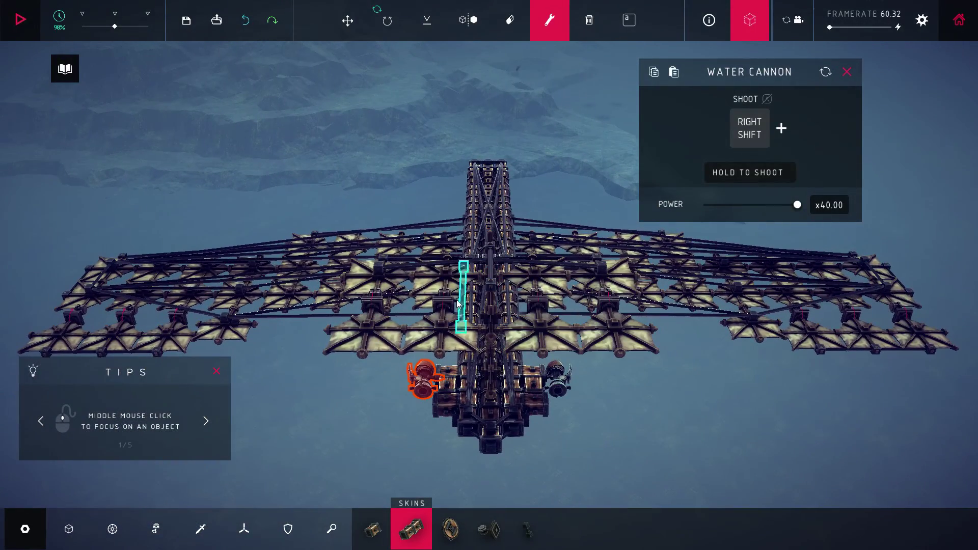
Inspect the plane's wing panel and steering hinge settings, then start it flying.
left_click(446, 304)
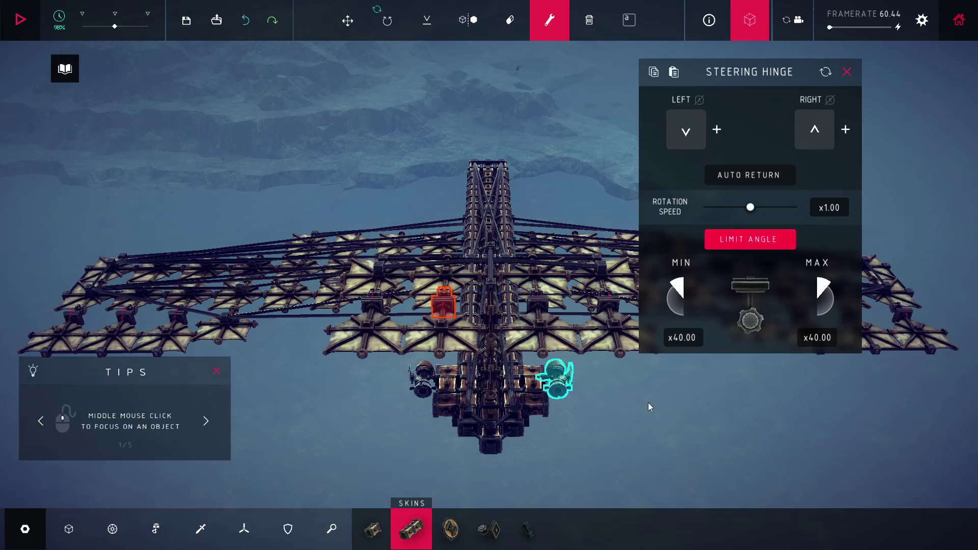
mouse_move(698, 422)
left_mouse_down()
mouse_move(771, 445)
mouse_move(650, 450)
mouse_move(561, 421)
mouse_move(741, 407)
left_mouse_up()
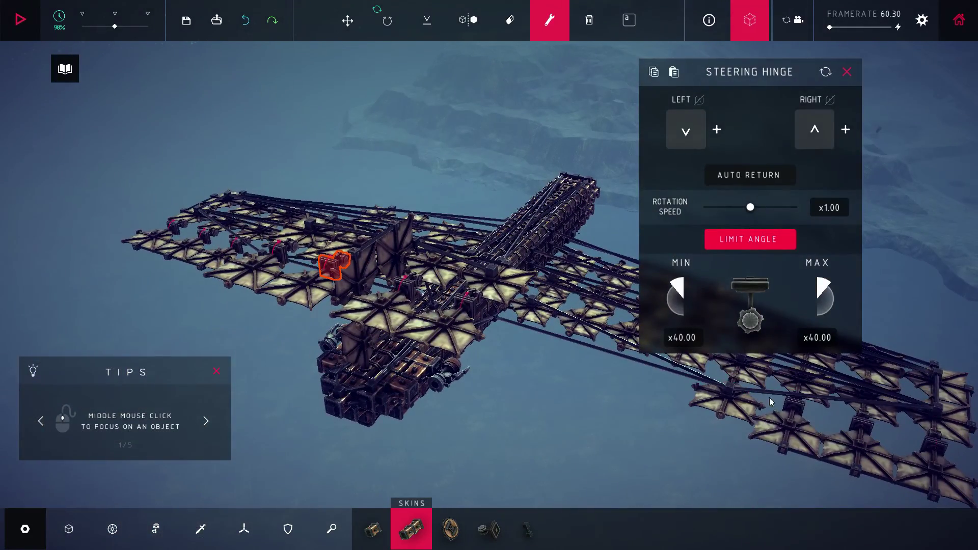
left_click(784, 403)
left_click(796, 401)
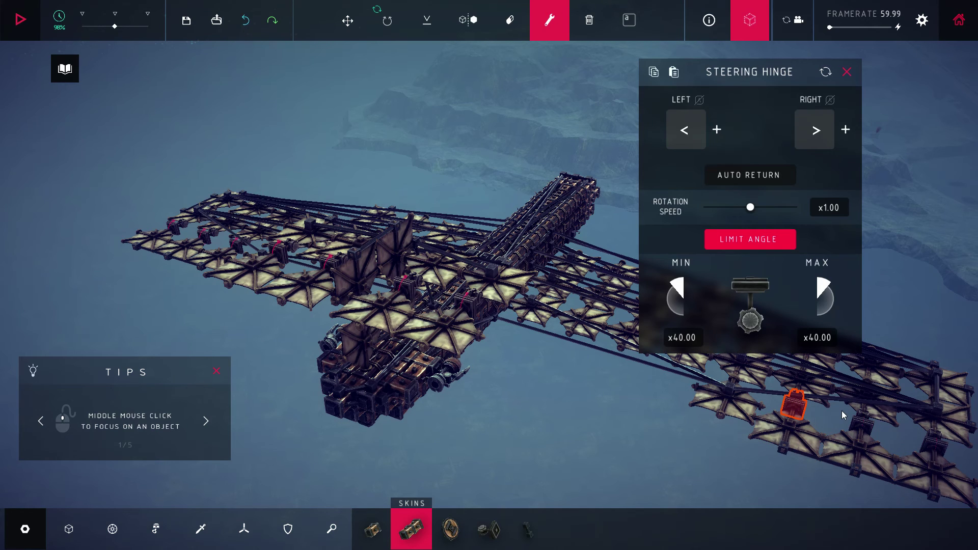
left_click(864, 423)
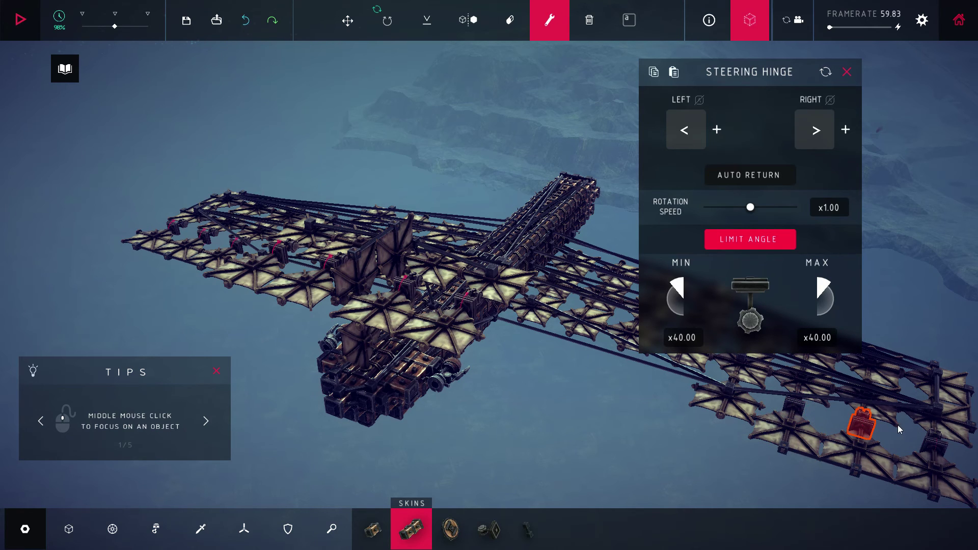
mouse_move(496, 442)
left_mouse_down()
mouse_move(663, 477)
mouse_move(538, 409)
mouse_move(522, 470)
mouse_move(841, 297)
left_mouse_up()
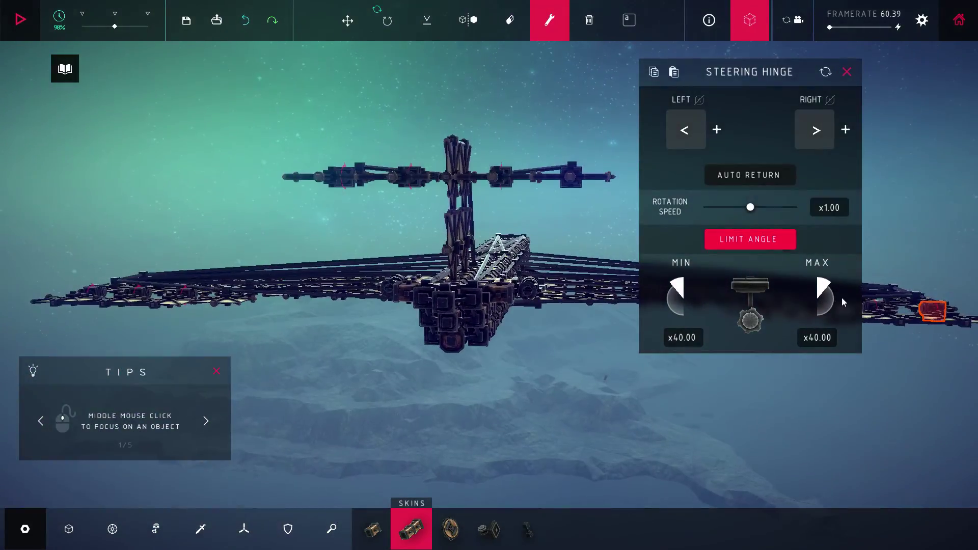
left_click(850, 71)
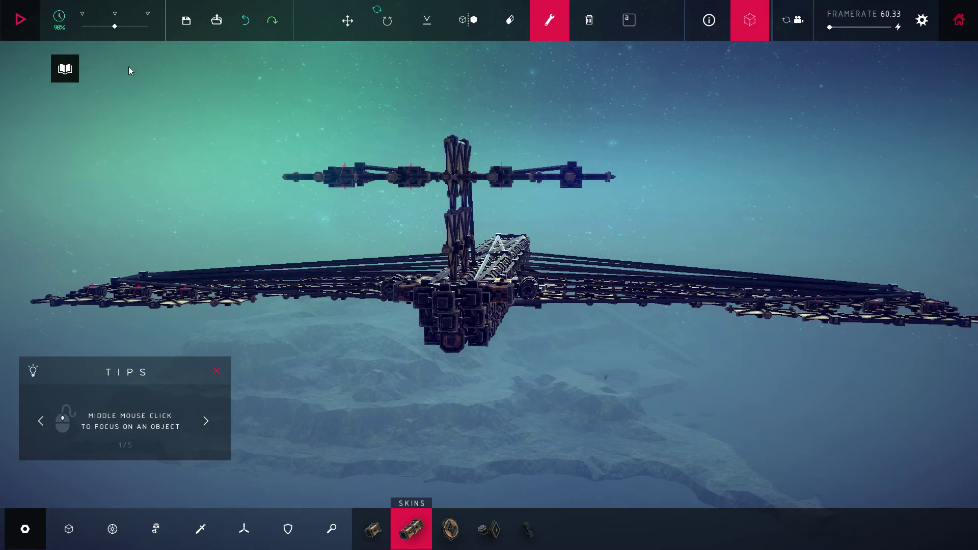
key("space")
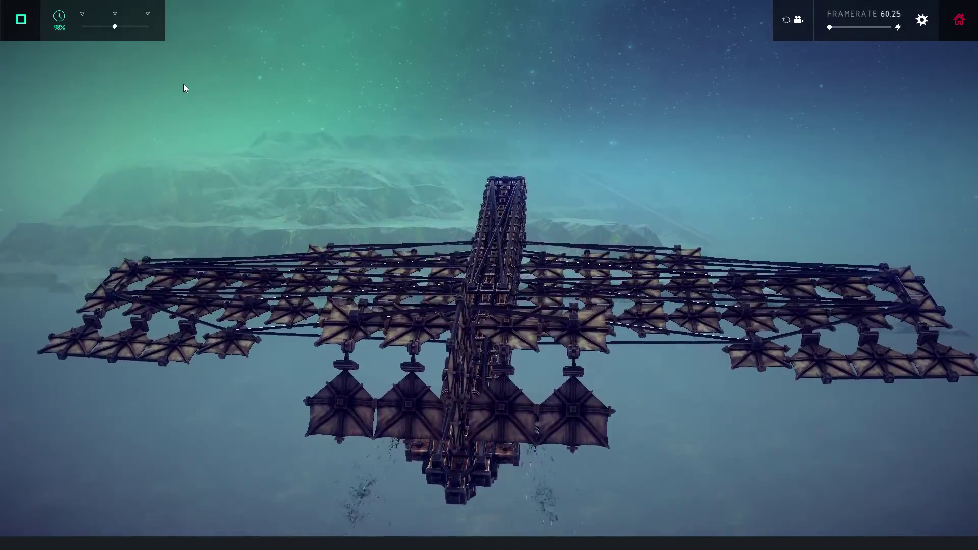
Fly the zoom plane a second time, then reset it and orbit around it.
left_click(21, 20)
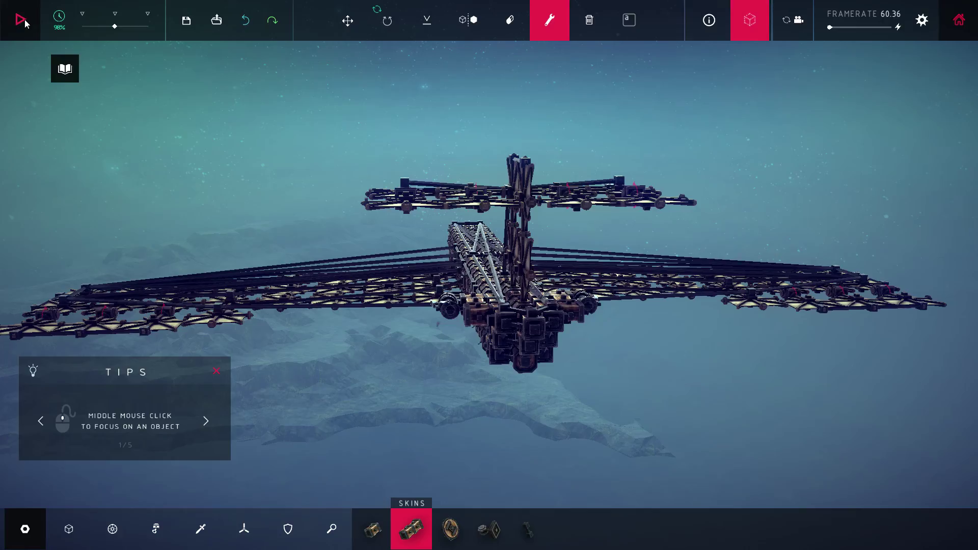
left_click(22, 20)
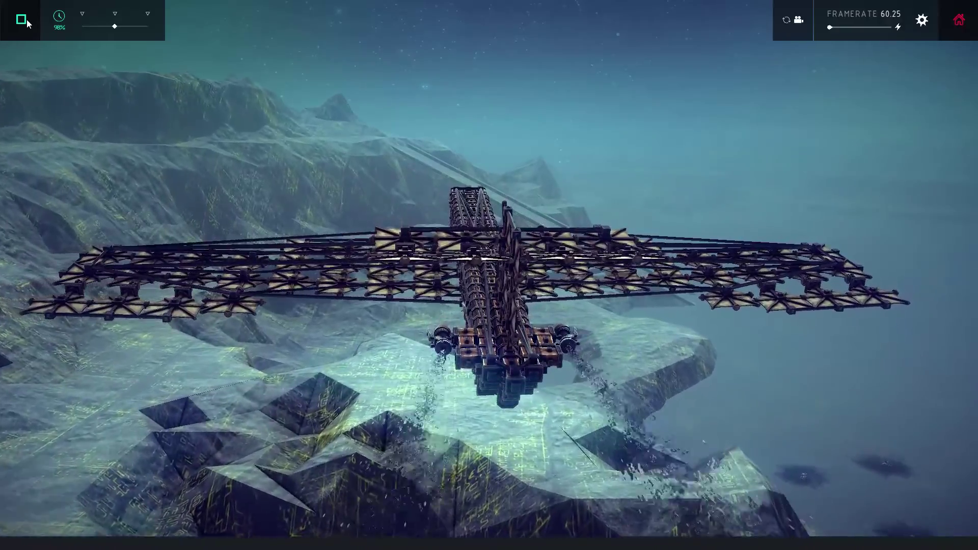
left_click(22, 20)
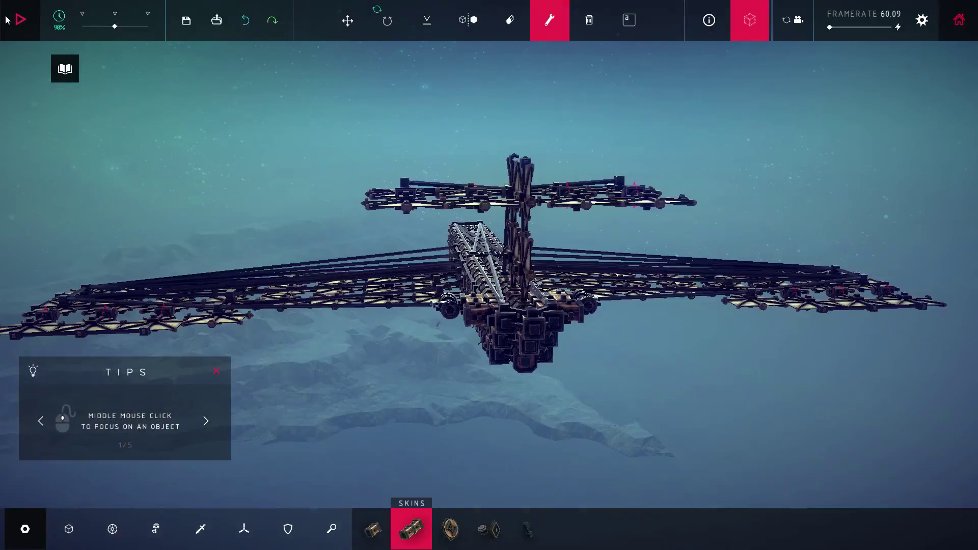
mouse_move(262, 110)
left_mouse_down()
mouse_move(313, 175)
mouse_move(393, 237)
mouse_move(489, 271)
mouse_move(548, 268)
mouse_move(512, 340)
mouse_move(539, 360)
left_mouse_up()
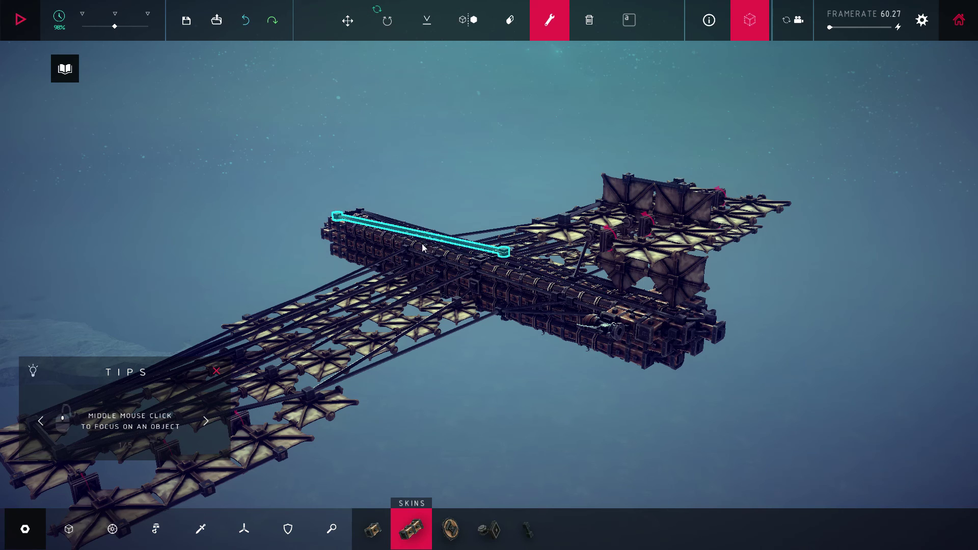
Browse the block categories and pick the Flamethrower block from Weaponry.
left_click(244, 527)
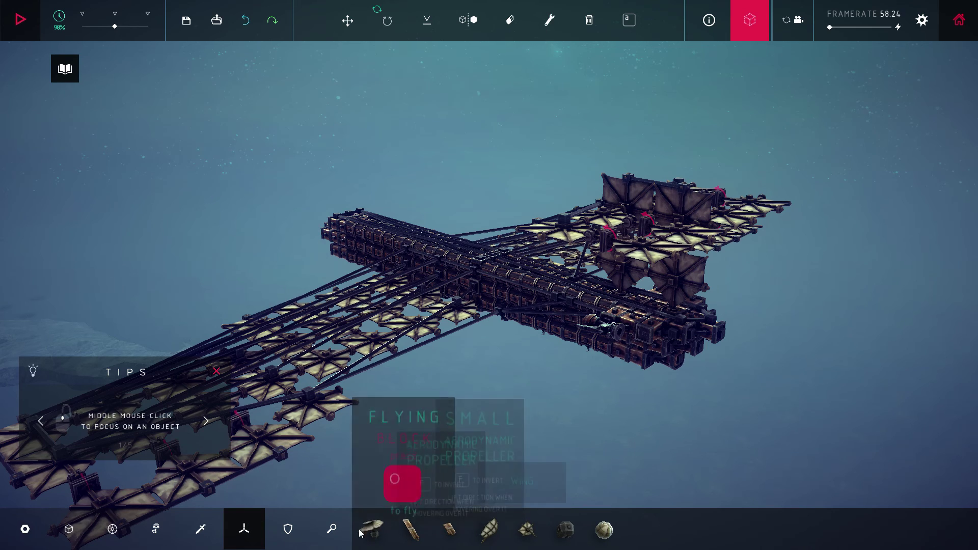
left_click(291, 529)
left_click(159, 528)
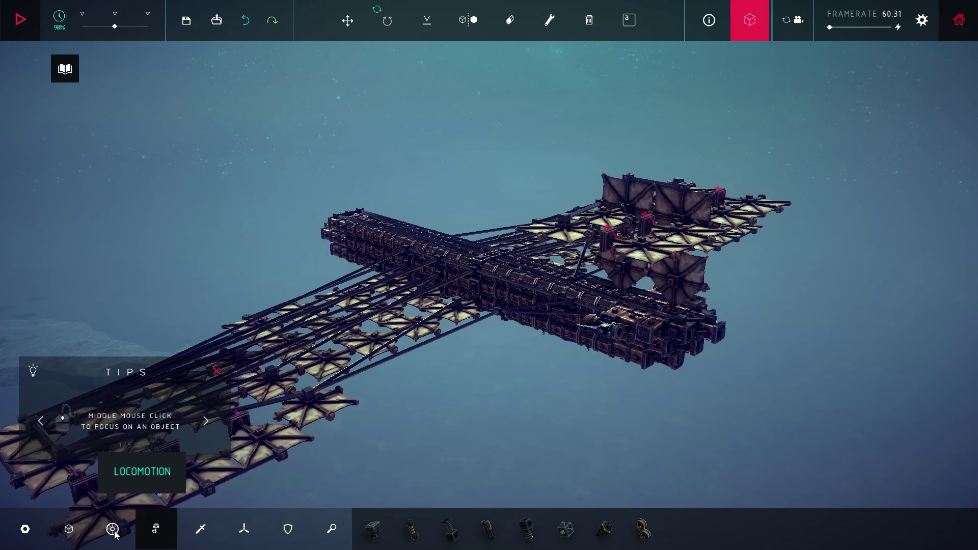
left_click(203, 529)
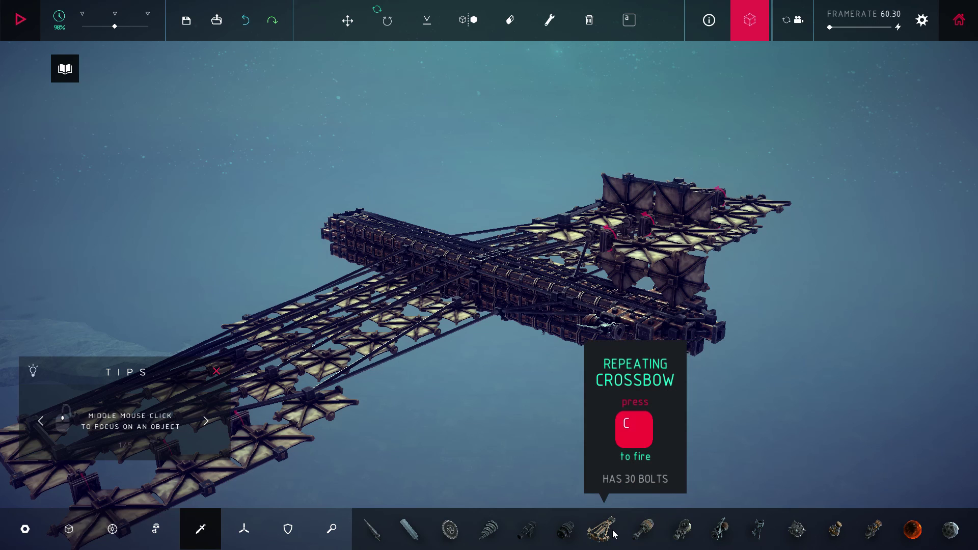
left_click(651, 533)
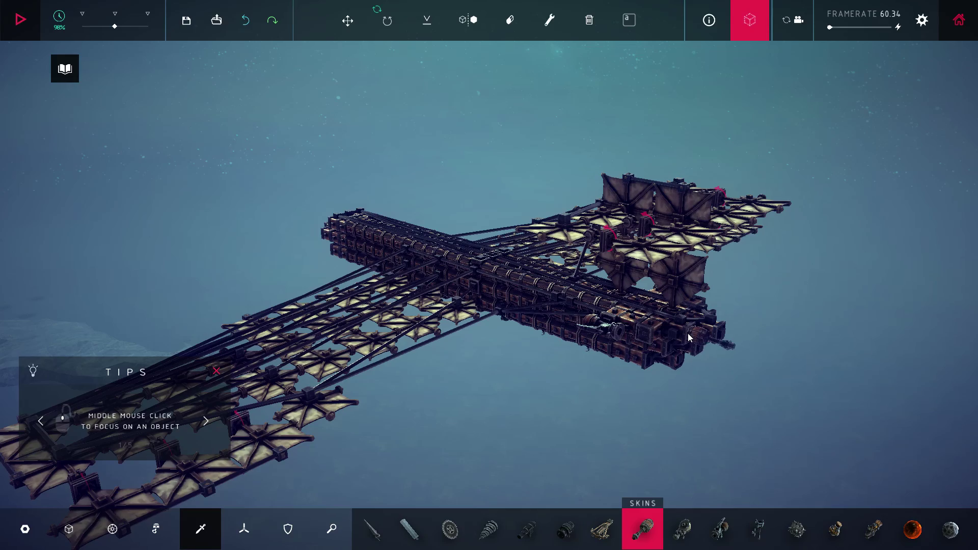
Fit the flamethrower on the plane's rear and start the flaming test flight.
mouse_move(689, 336)
left_mouse_down()
mouse_move(761, 406)
mouse_move(617, 393)
mouse_move(643, 403)
left_mouse_up()
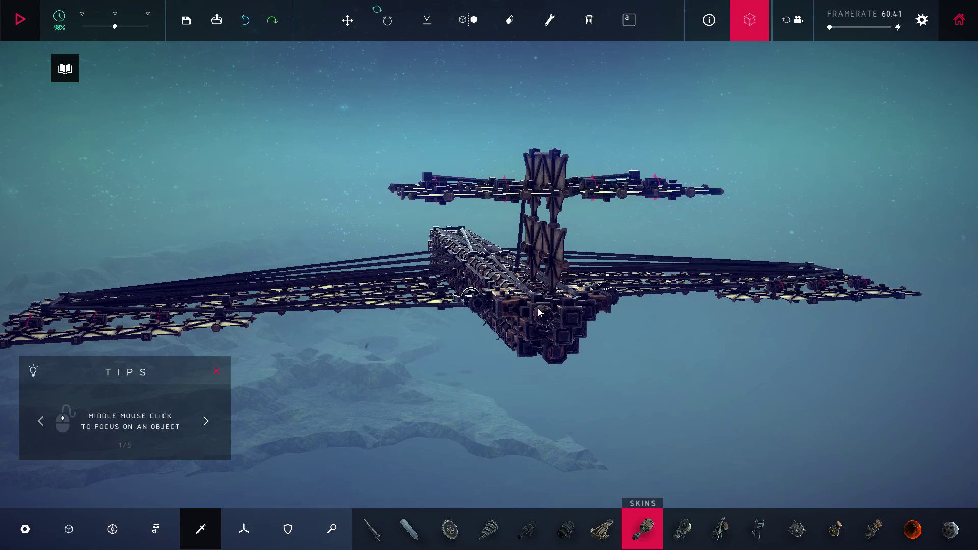
mouse_move(543, 314)
left_mouse_down()
mouse_move(667, 378)
mouse_move(545, 336)
left_mouse_up()
left_click_drag(471, 315, 581, 379)
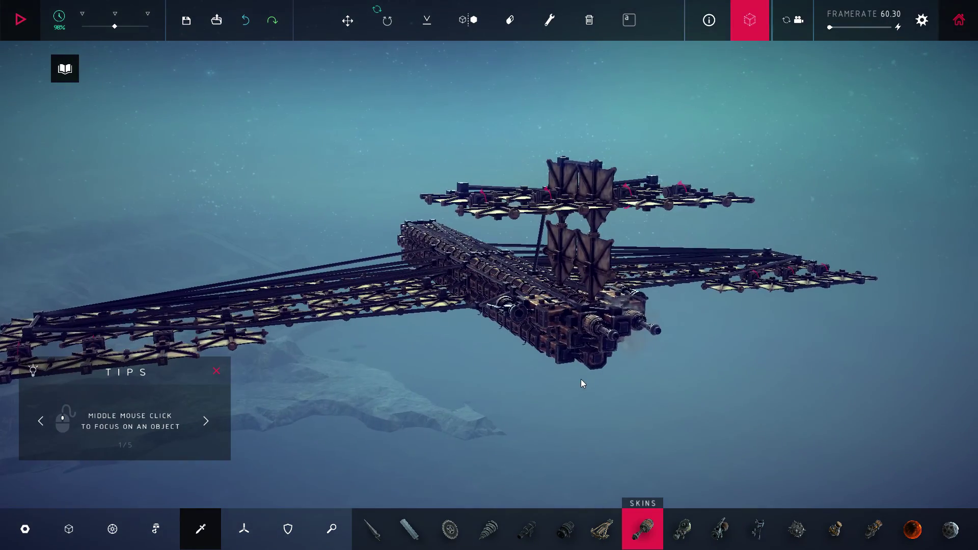
left_click(19, 19)
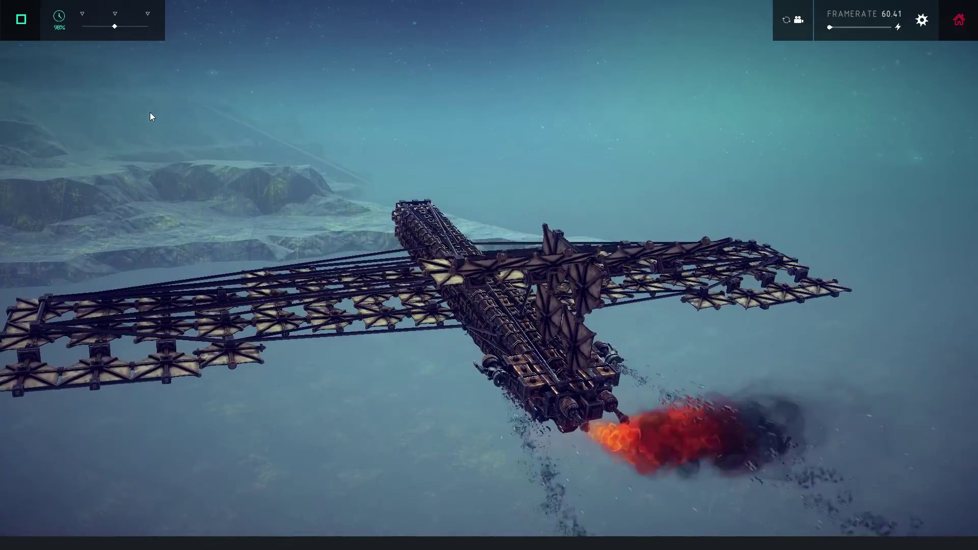
Stop the flight, check the Steam Workshop machine list, and view the reset plane from behind.
left_click(22, 19)
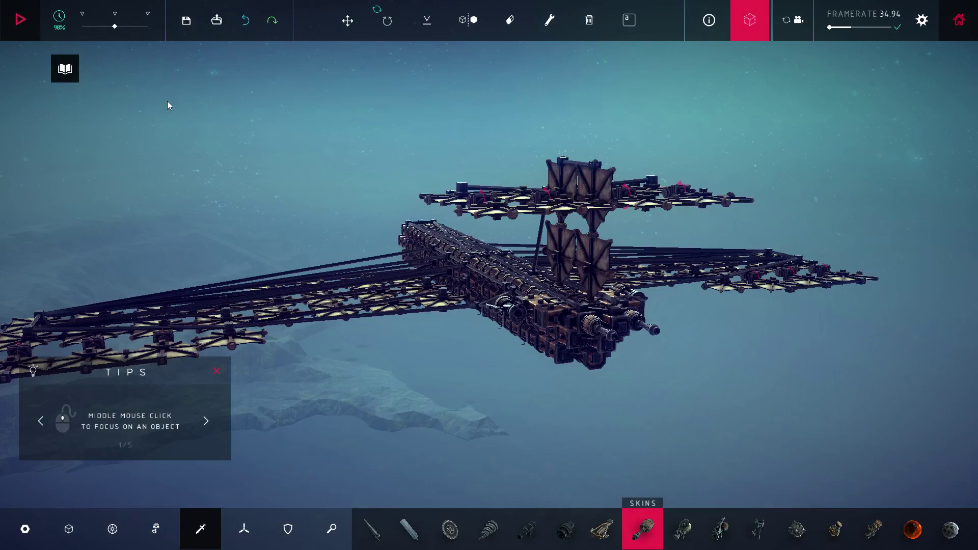
left_click(217, 21)
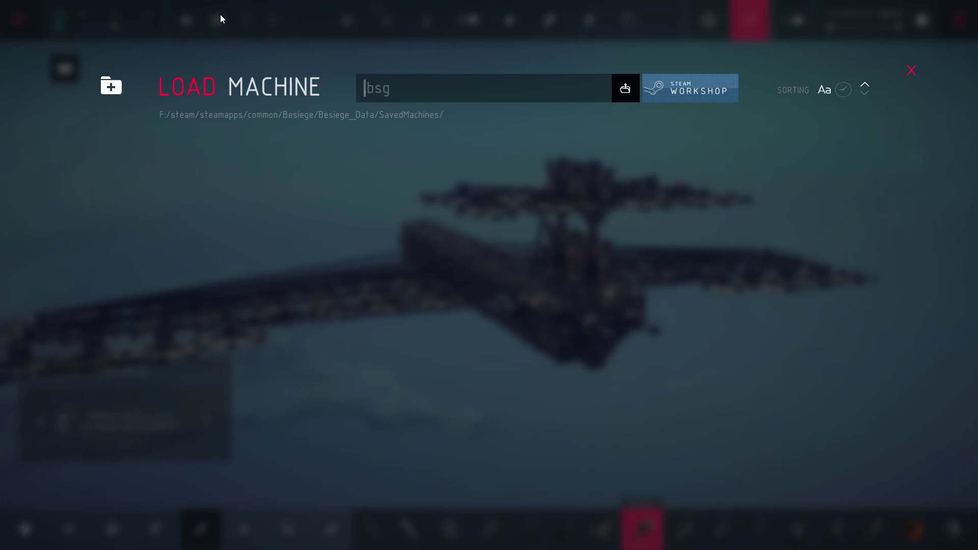
left_click(688, 88)
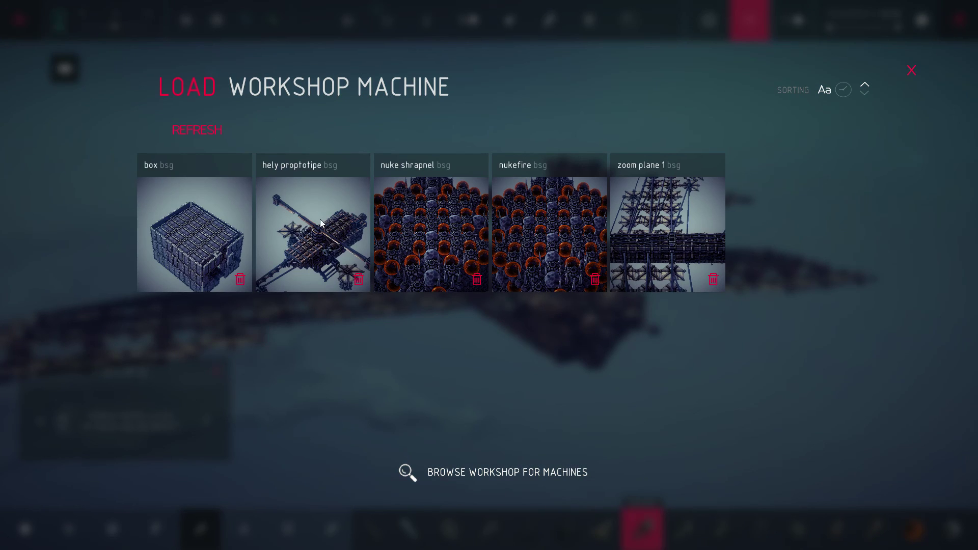
left_click(494, 226)
left_click_drag(494, 227, 429, 199)
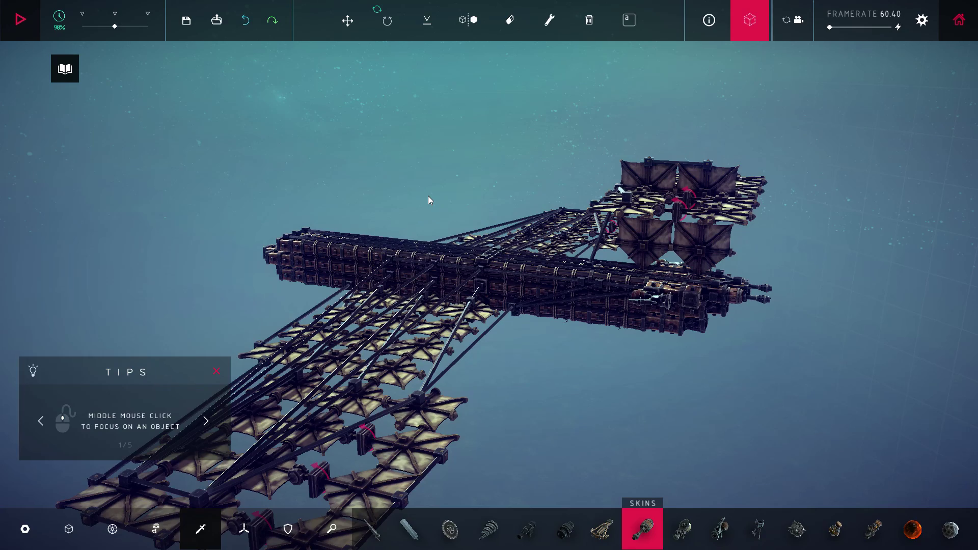
mouse_move(428, 199)
left_mouse_down()
mouse_move(352, 205)
mouse_move(465, 192)
left_mouse_up()
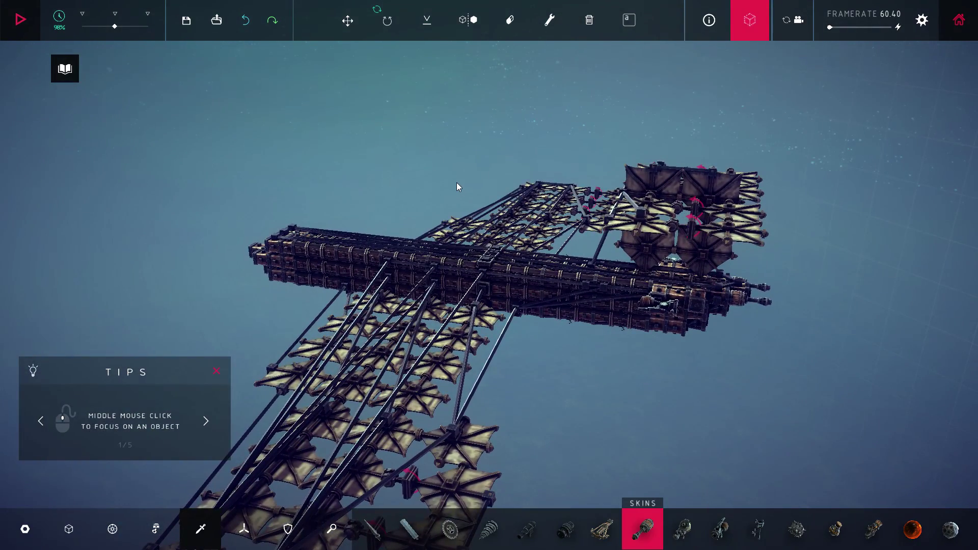